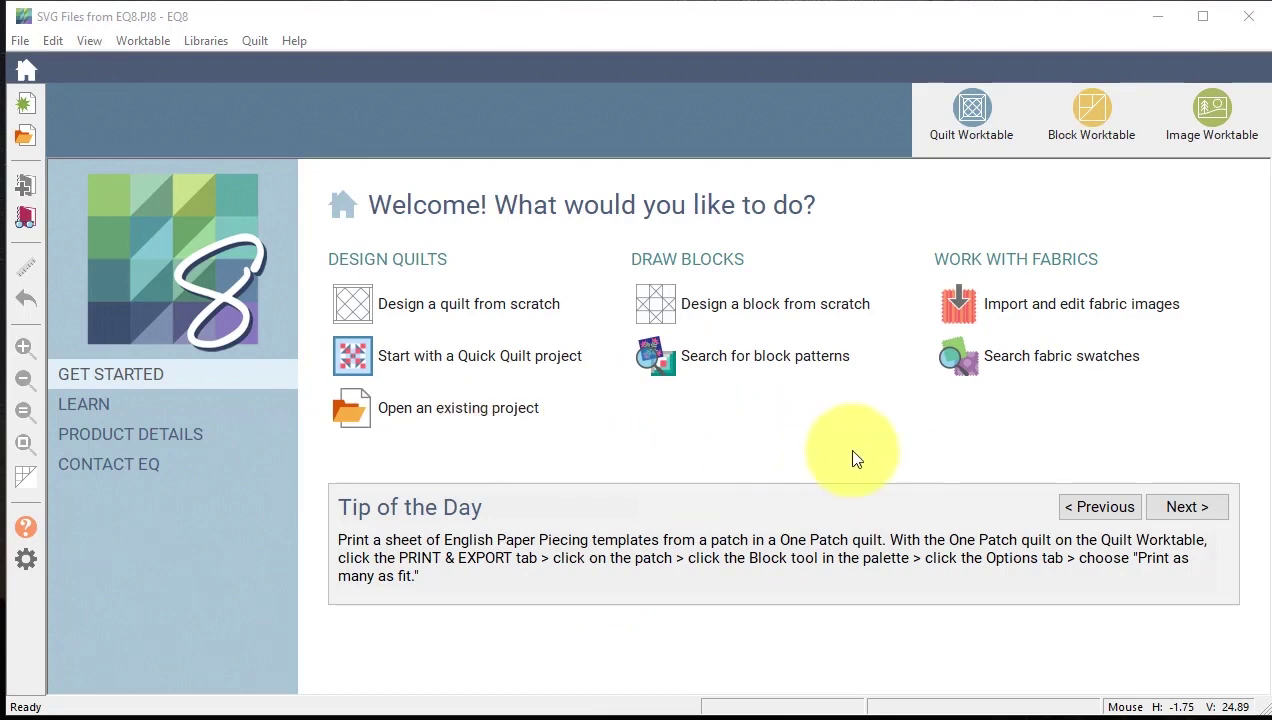
- Load the Sun Hat block from 05 Contemporary Applique > Season - Summer onto the Block Worktable
click(809, 357)
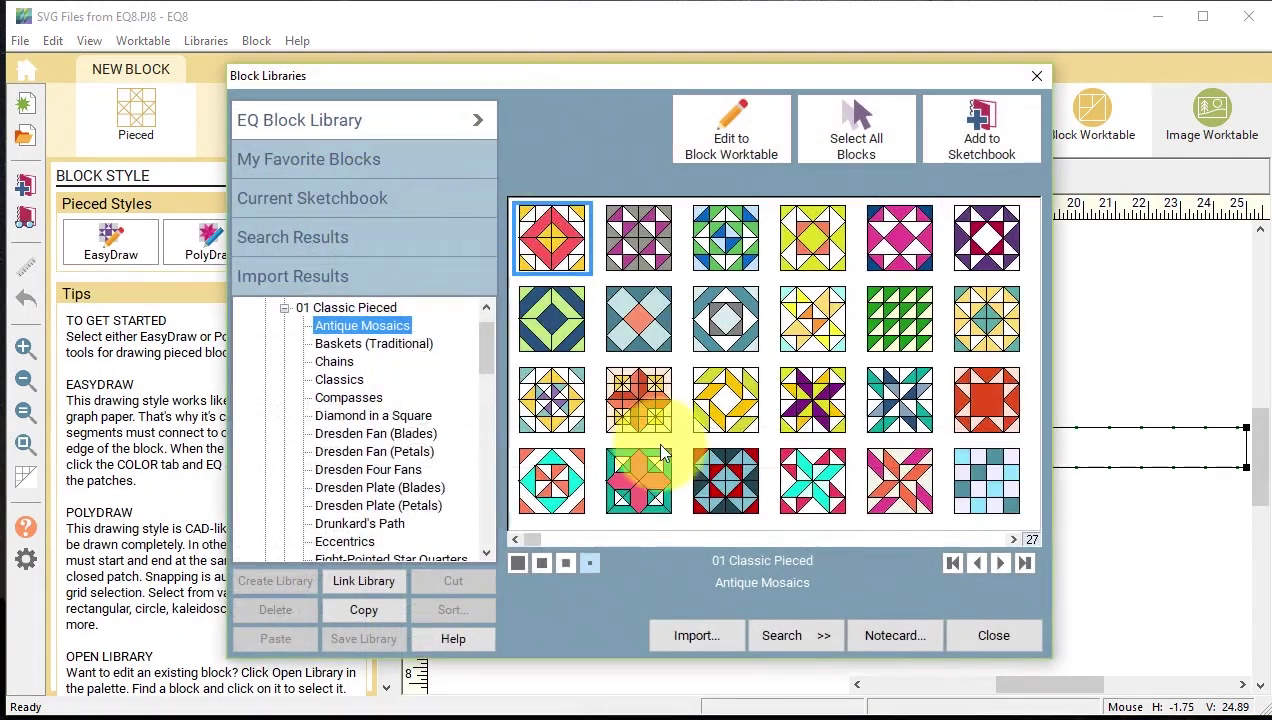
click(285, 308)
click(286, 382)
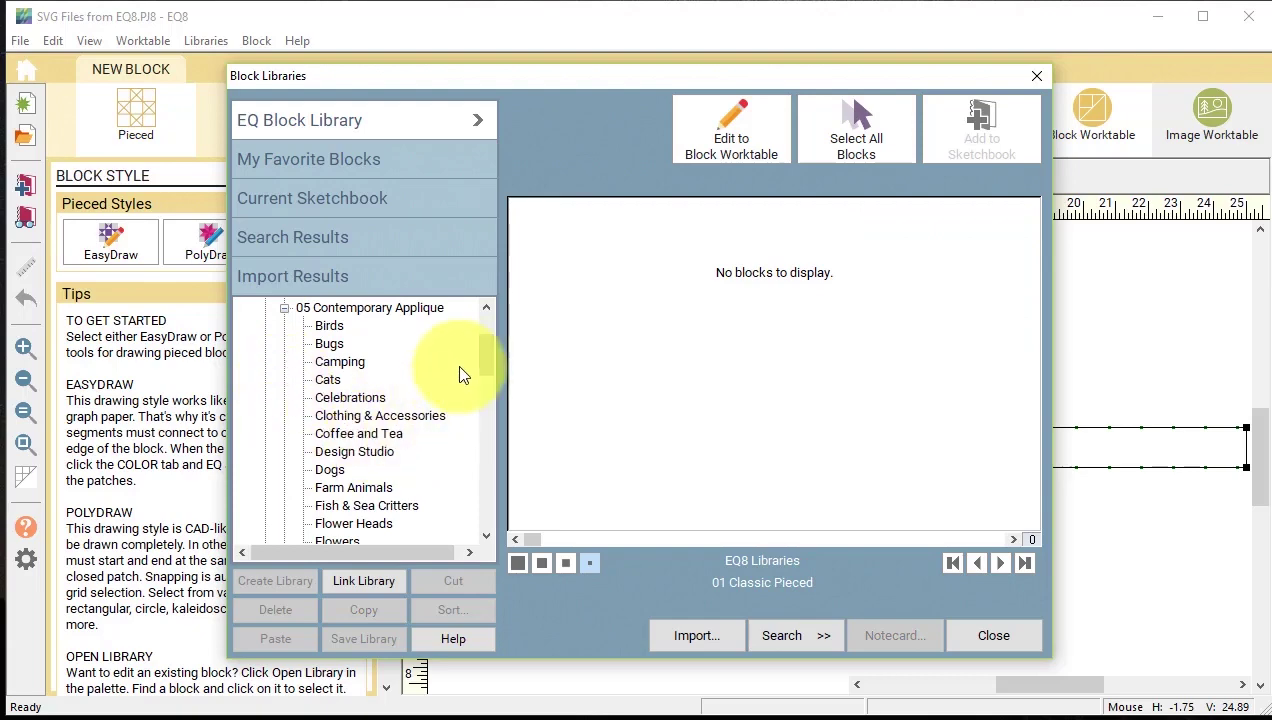
drag(488, 361, 503, 440)
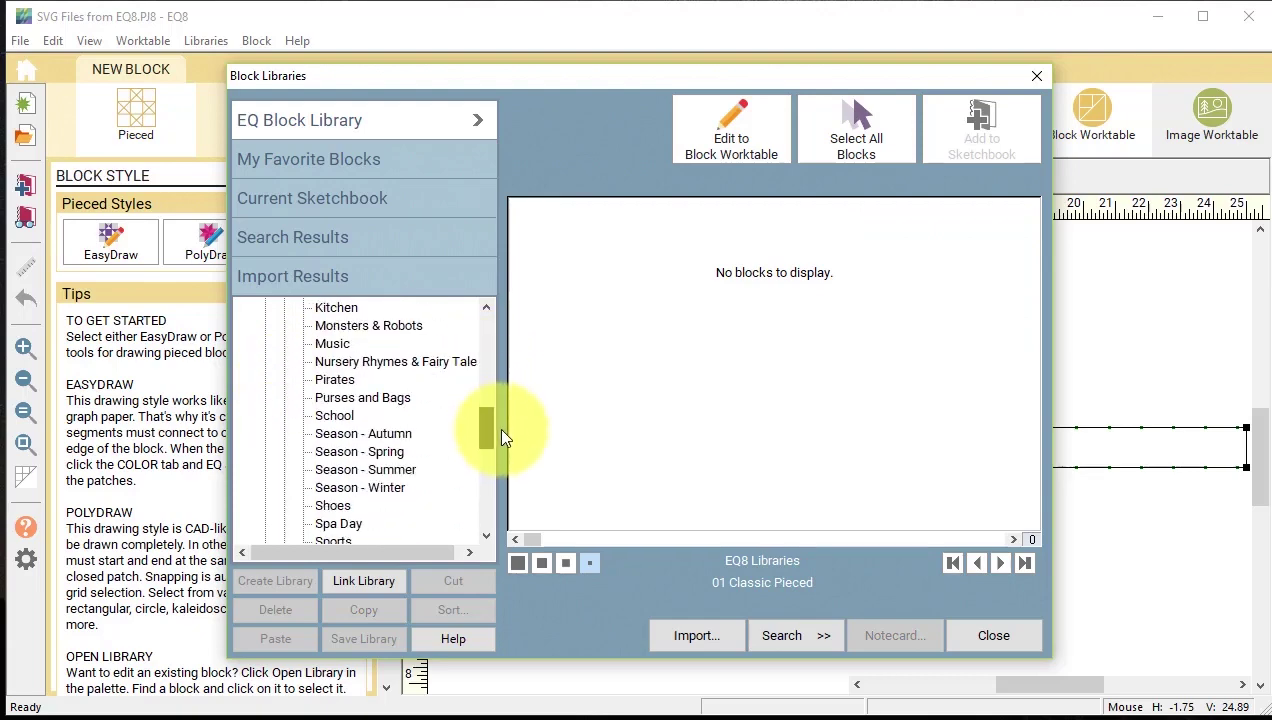
click(395, 470)
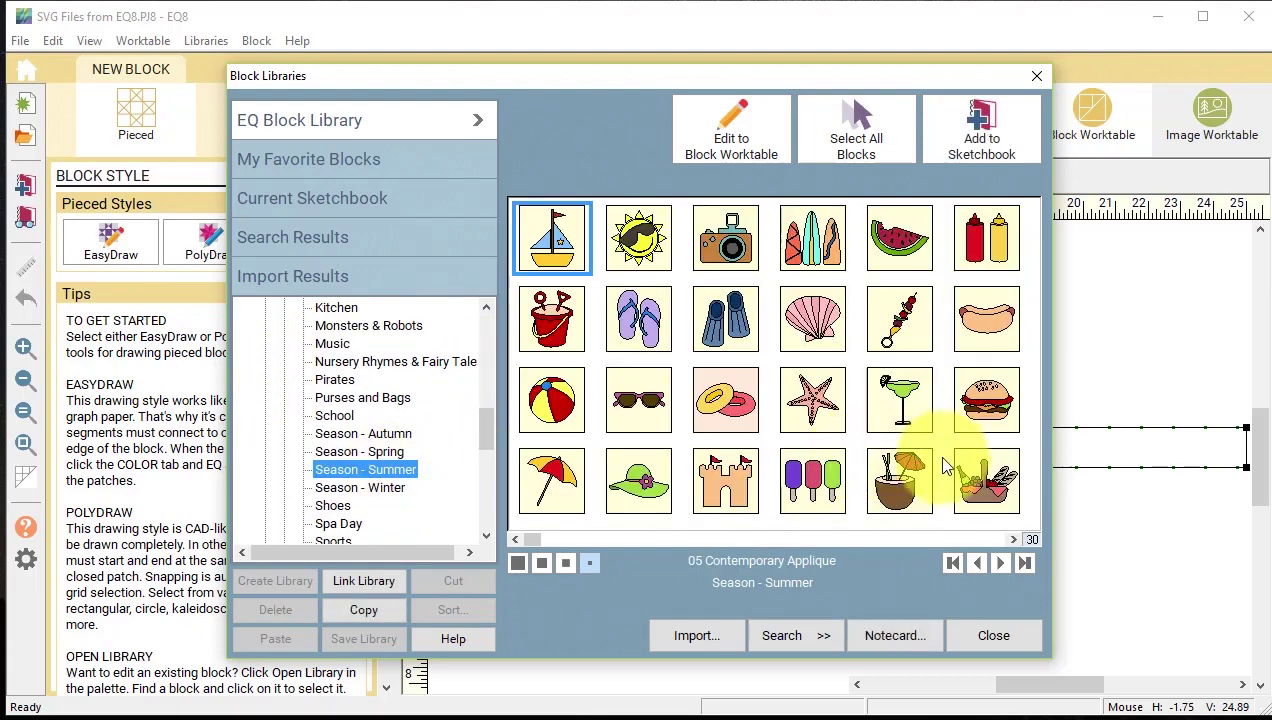
click(641, 493)
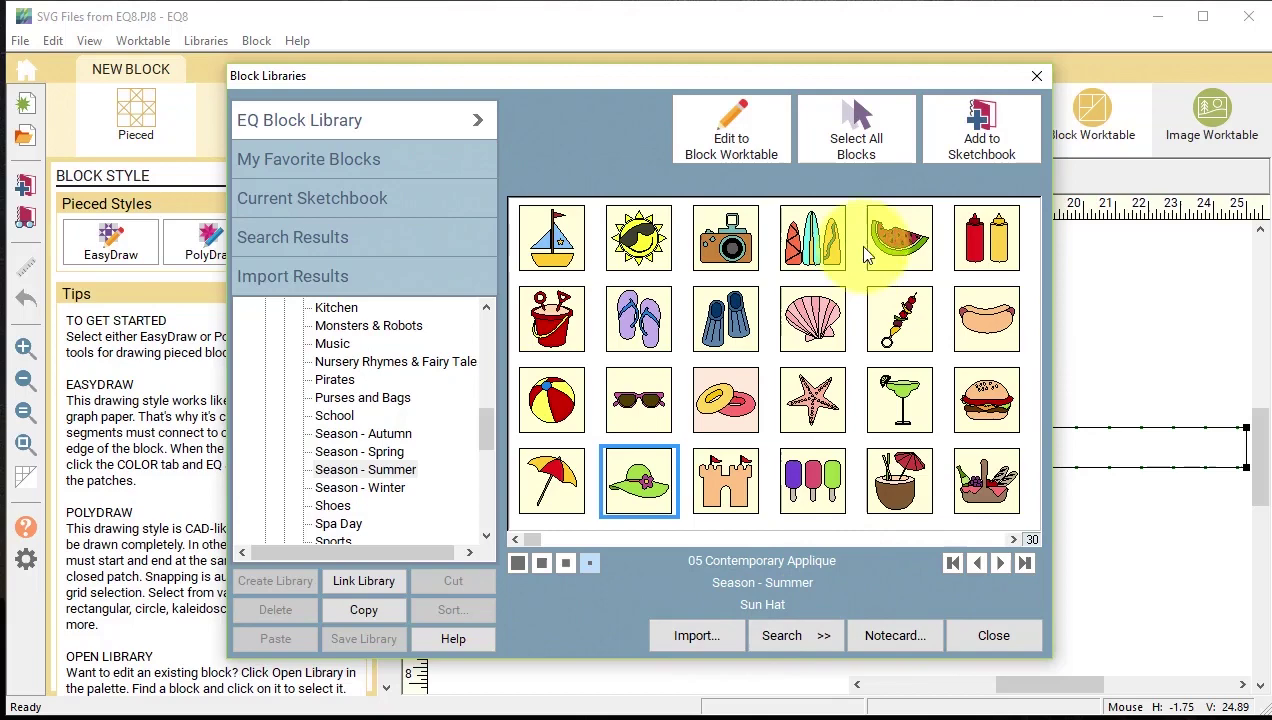
click(731, 128)
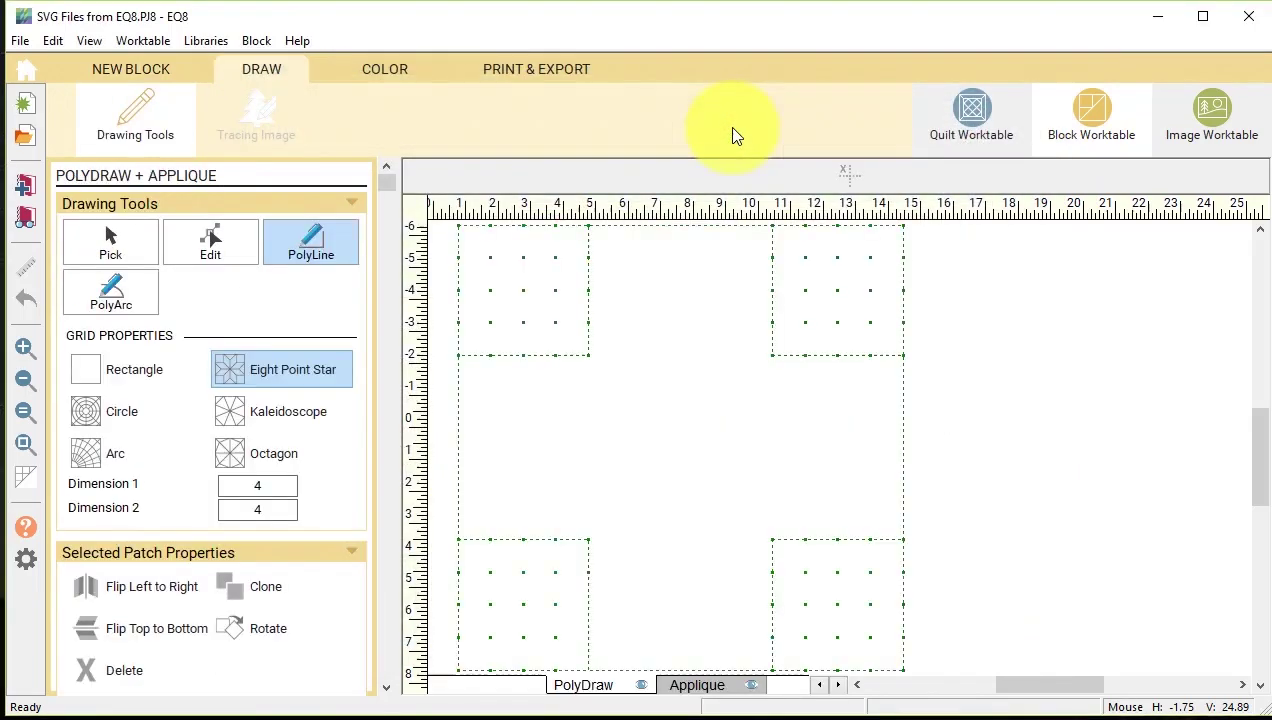
- Show the Sun Hat block in colour, then bring up the Print & Export options
click(396, 68)
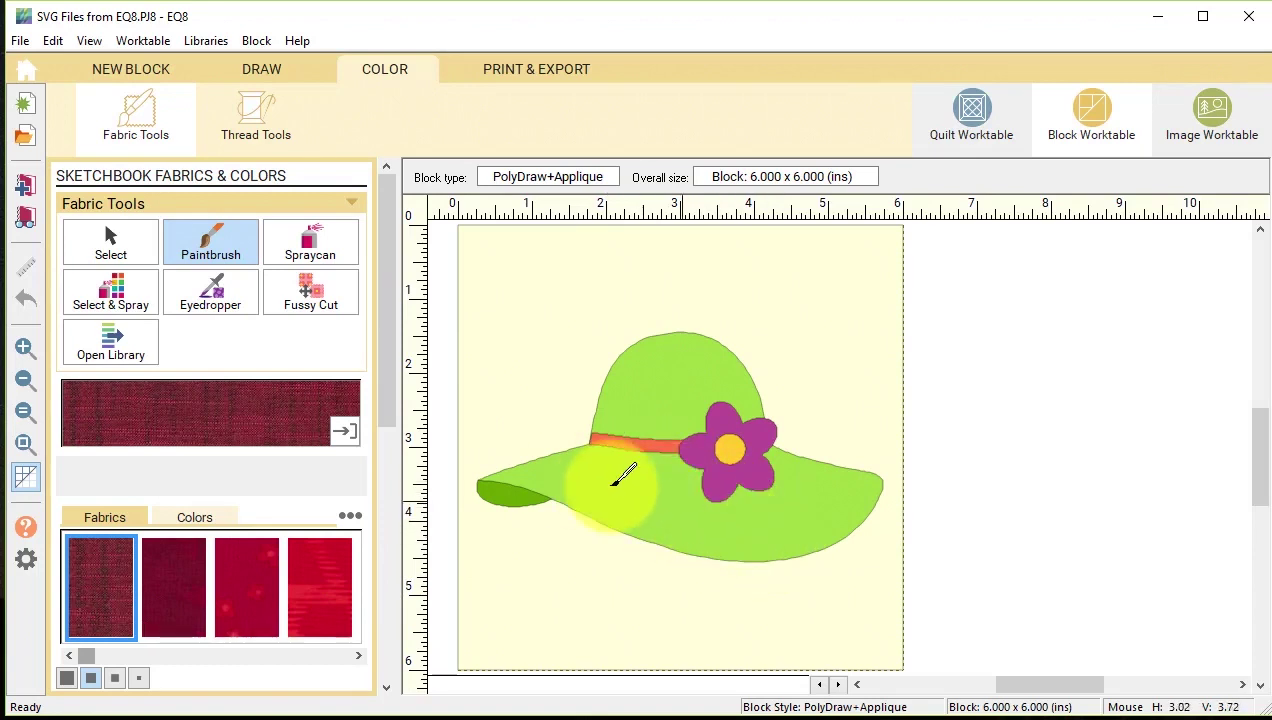
click(536, 69)
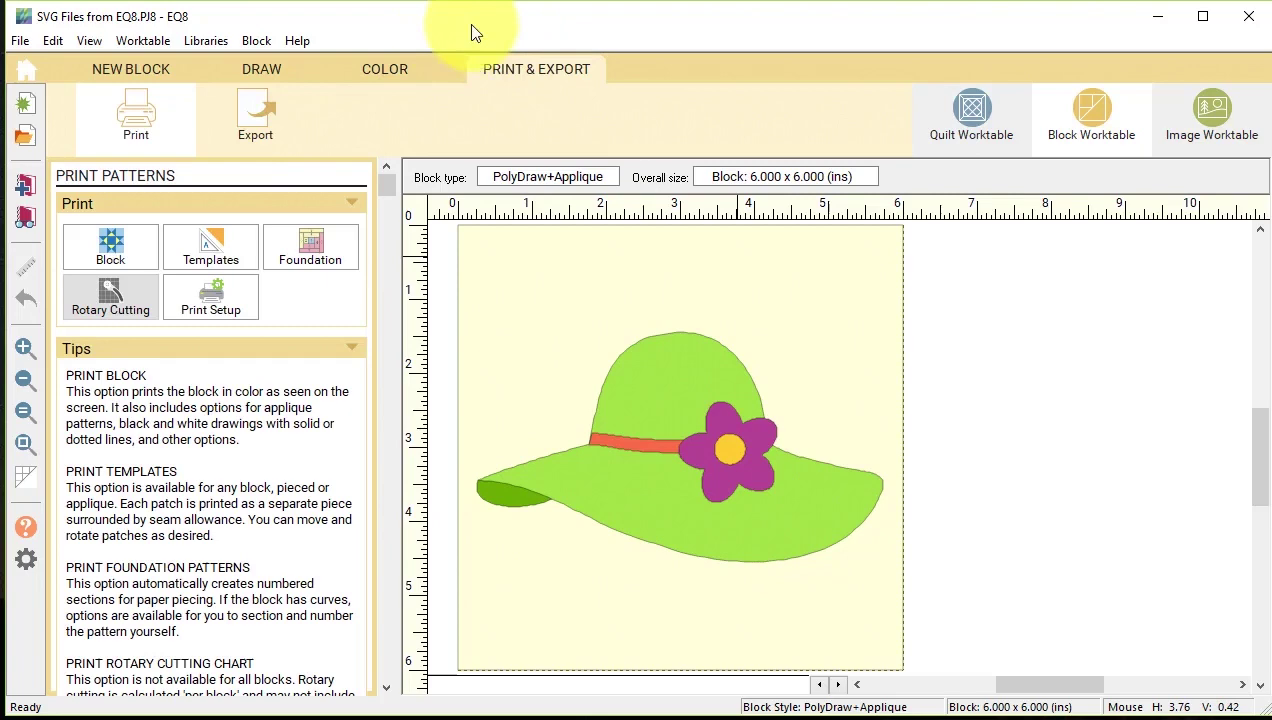
- Export the whole block as an image saved as the PNG 'Sun Hat 1'
click(257, 125)
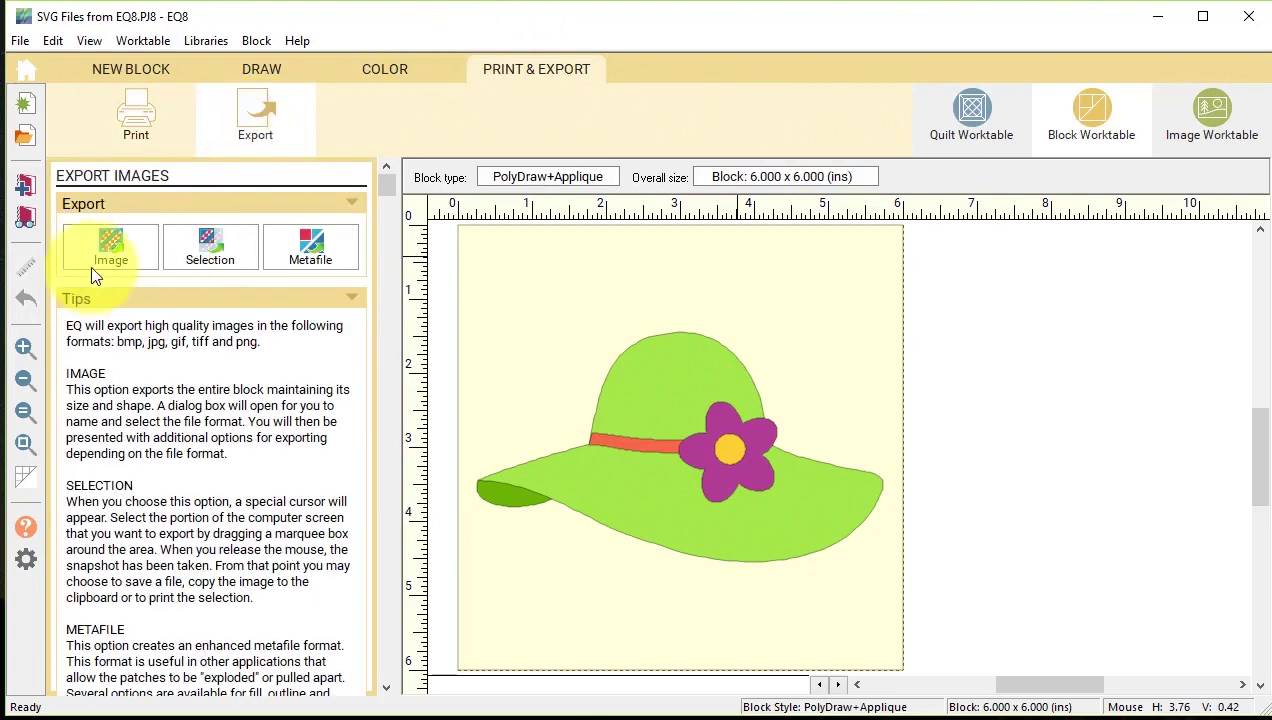
click(124, 247)
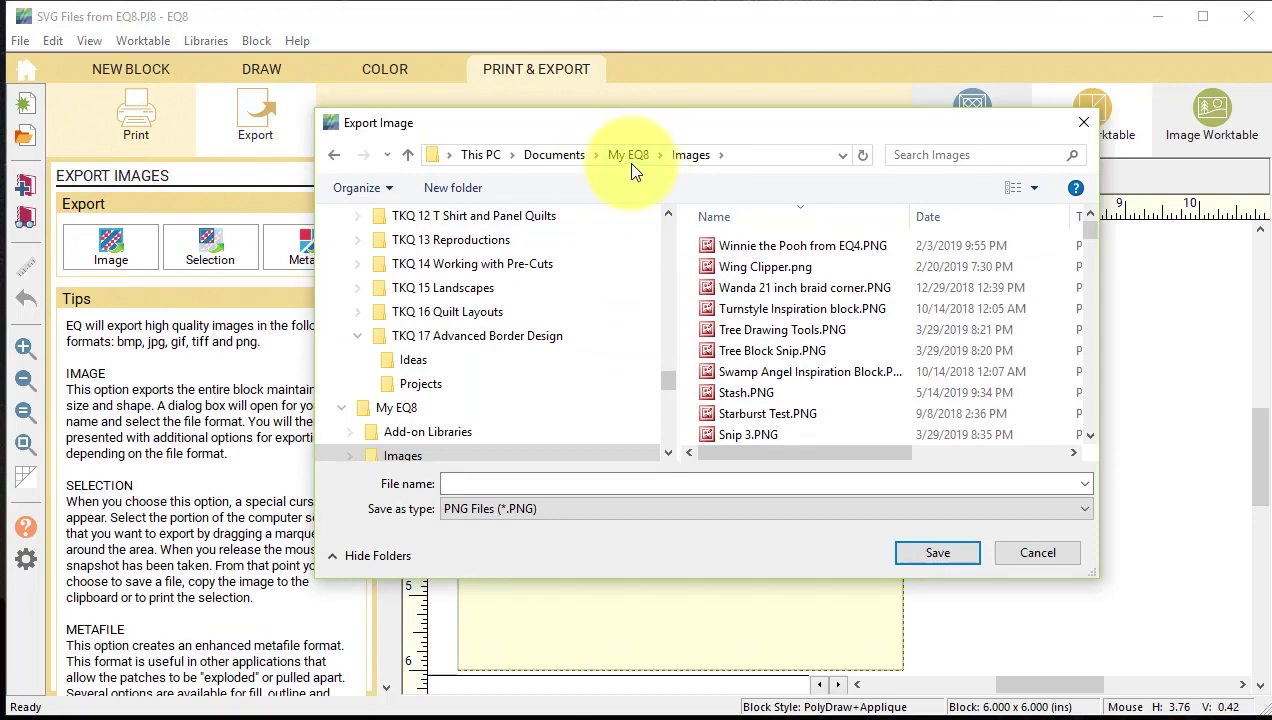
click(460, 484)
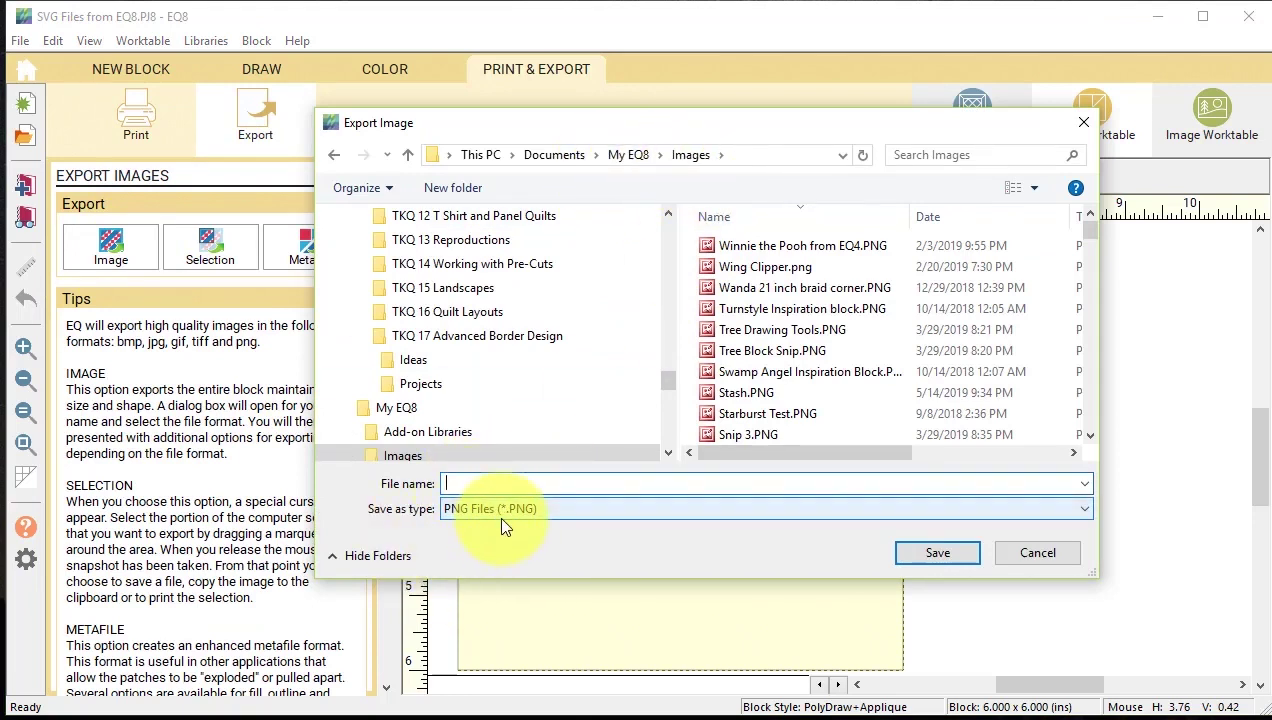
text(Sun)
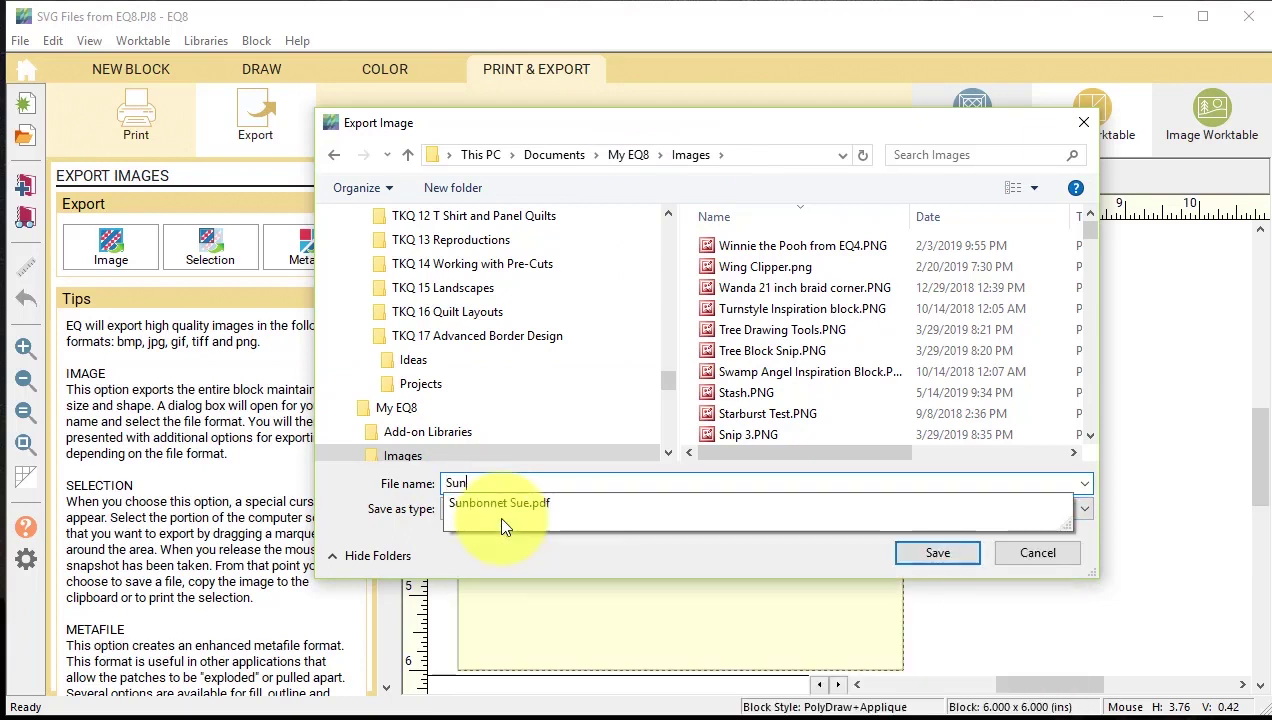
text( Hat 1)
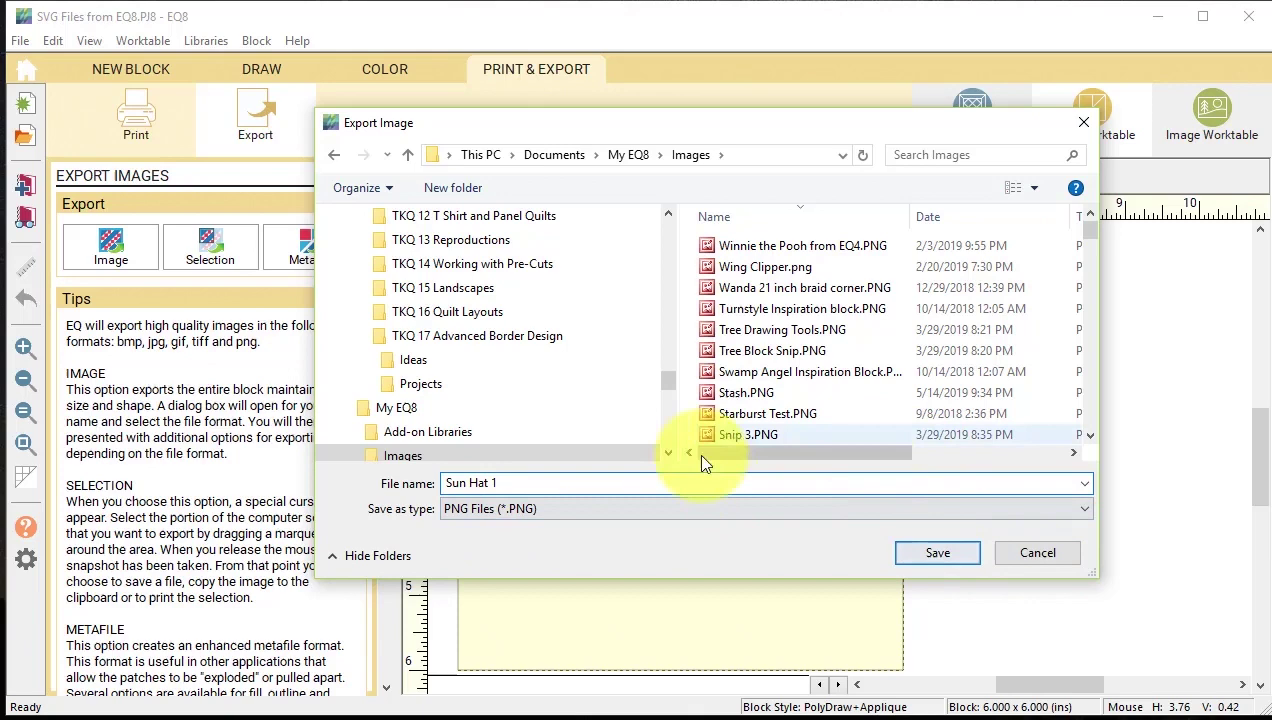
click(936, 555)
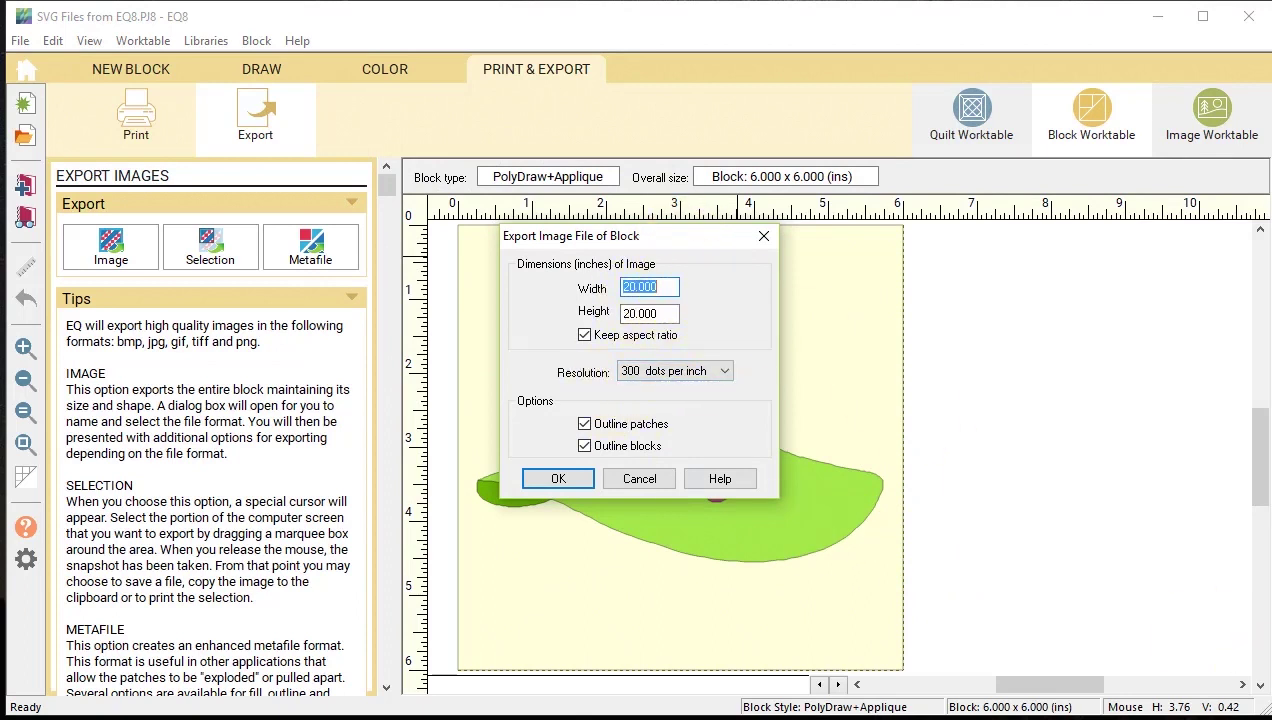
- Set the image width to 6 inches with patch and block outlines turned off, and confirm
text(6)
key(Tab)
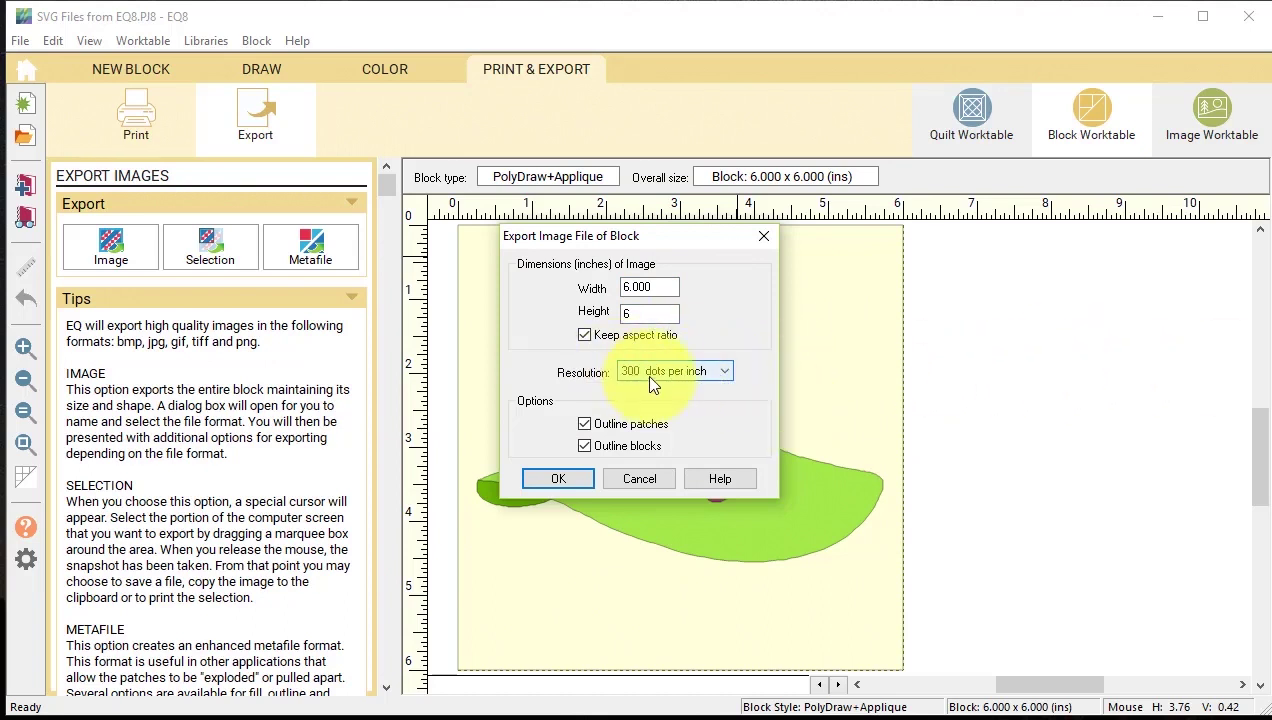
click(585, 424)
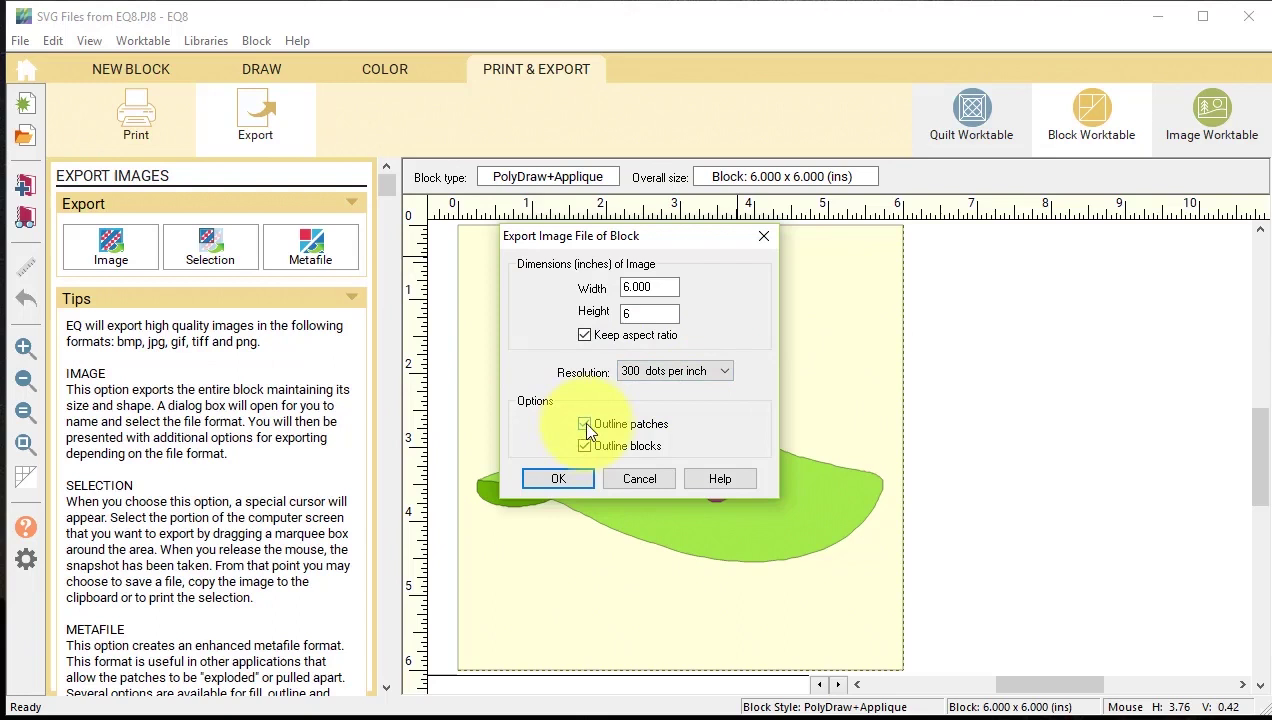
click(585, 425)
click(585, 424)
click(584, 446)
click(556, 480)
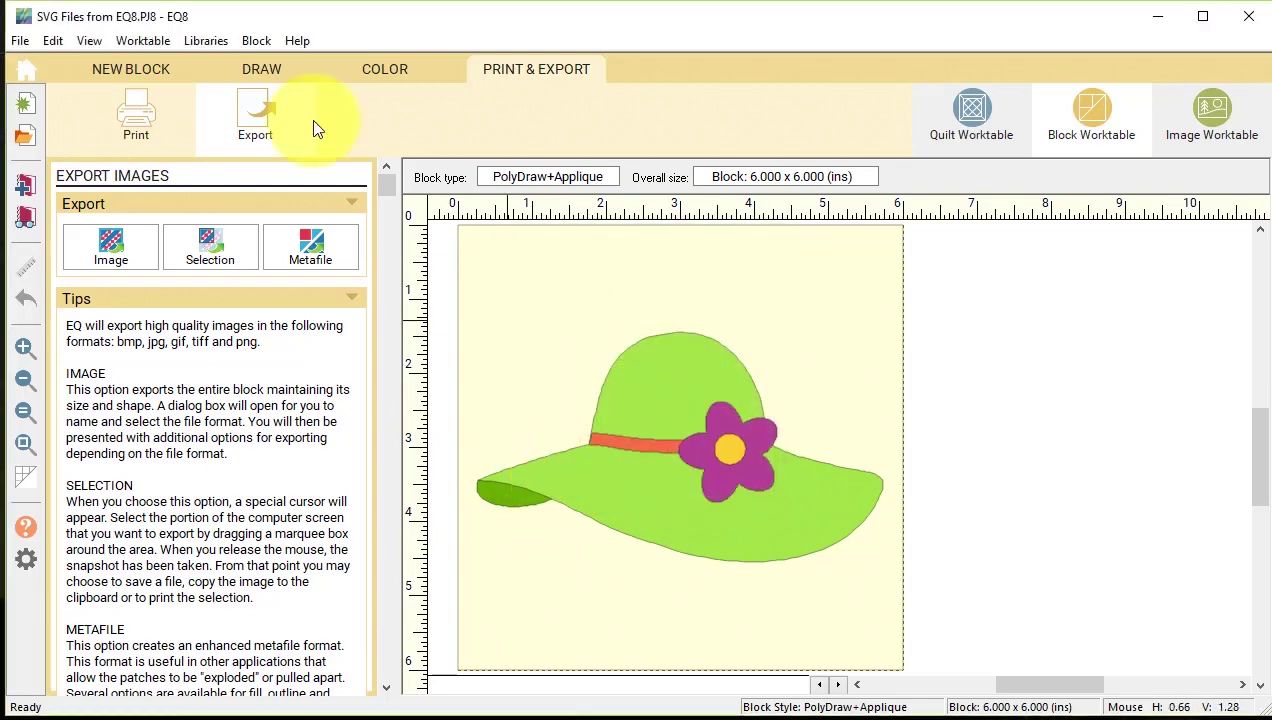
- On the Applique layer, move the flower top right, the hatband top left, and the hat up off the brim
click(265, 70)
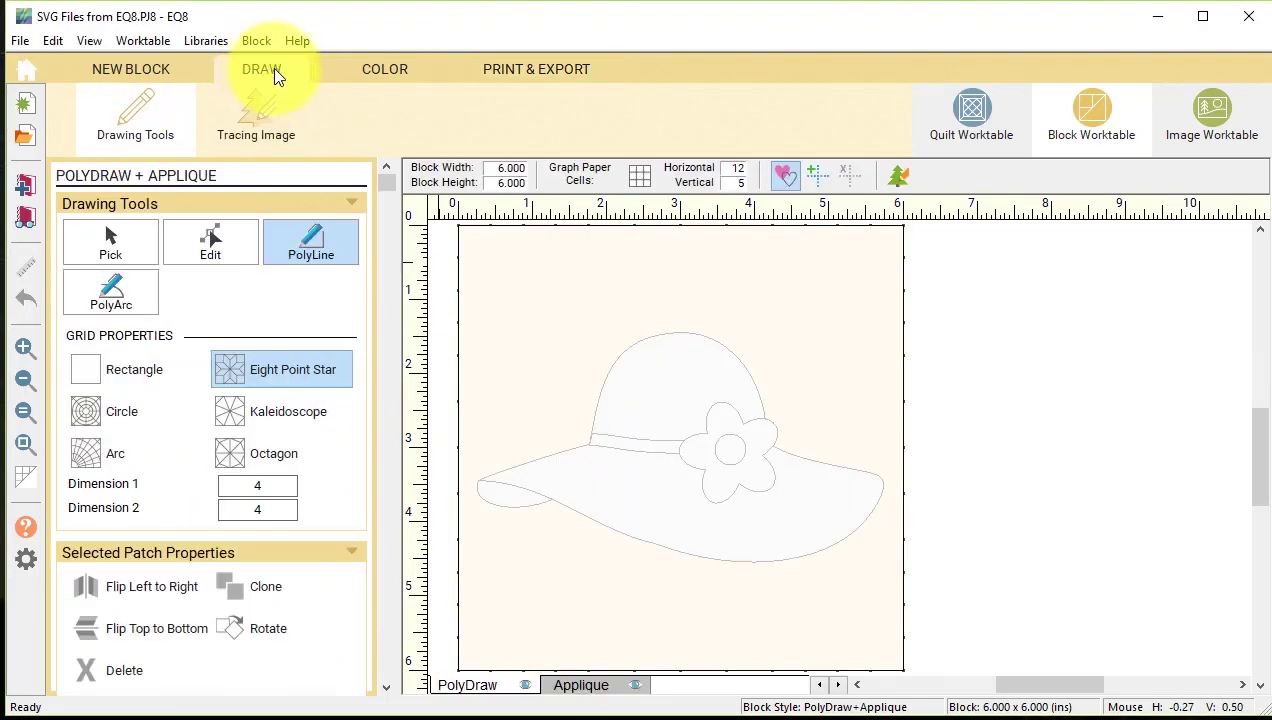
click(132, 228)
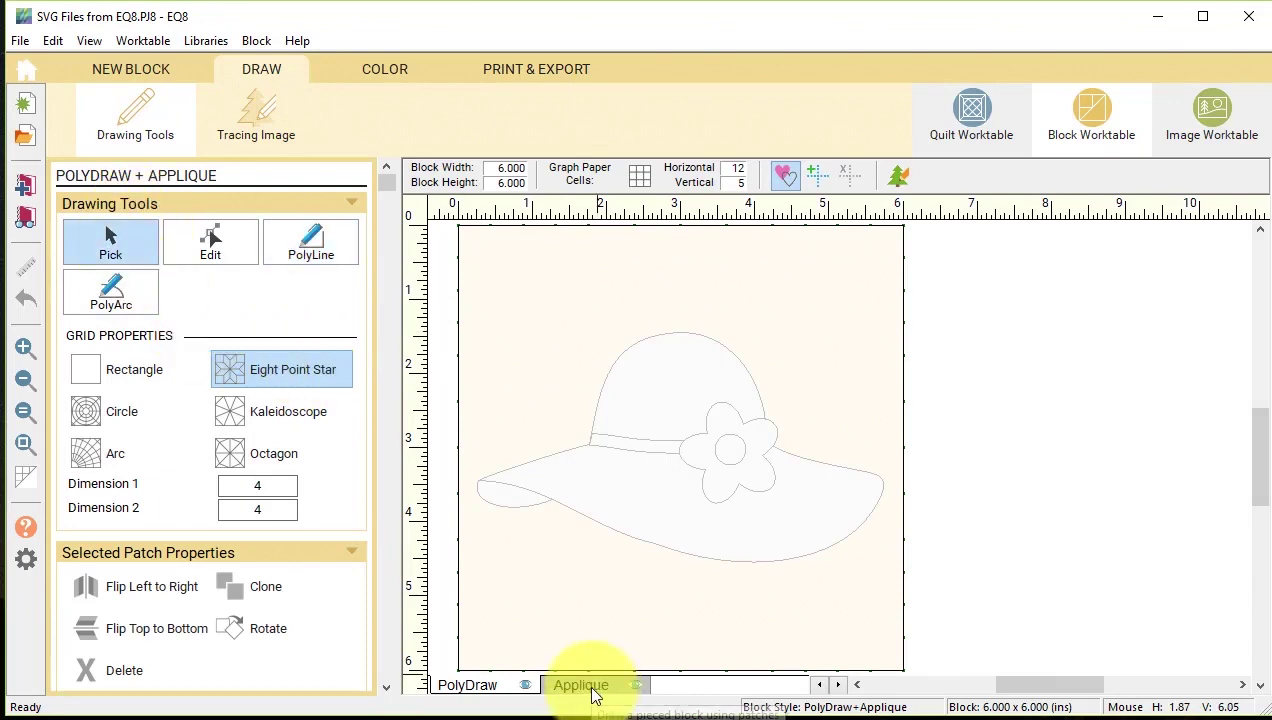
click(592, 688)
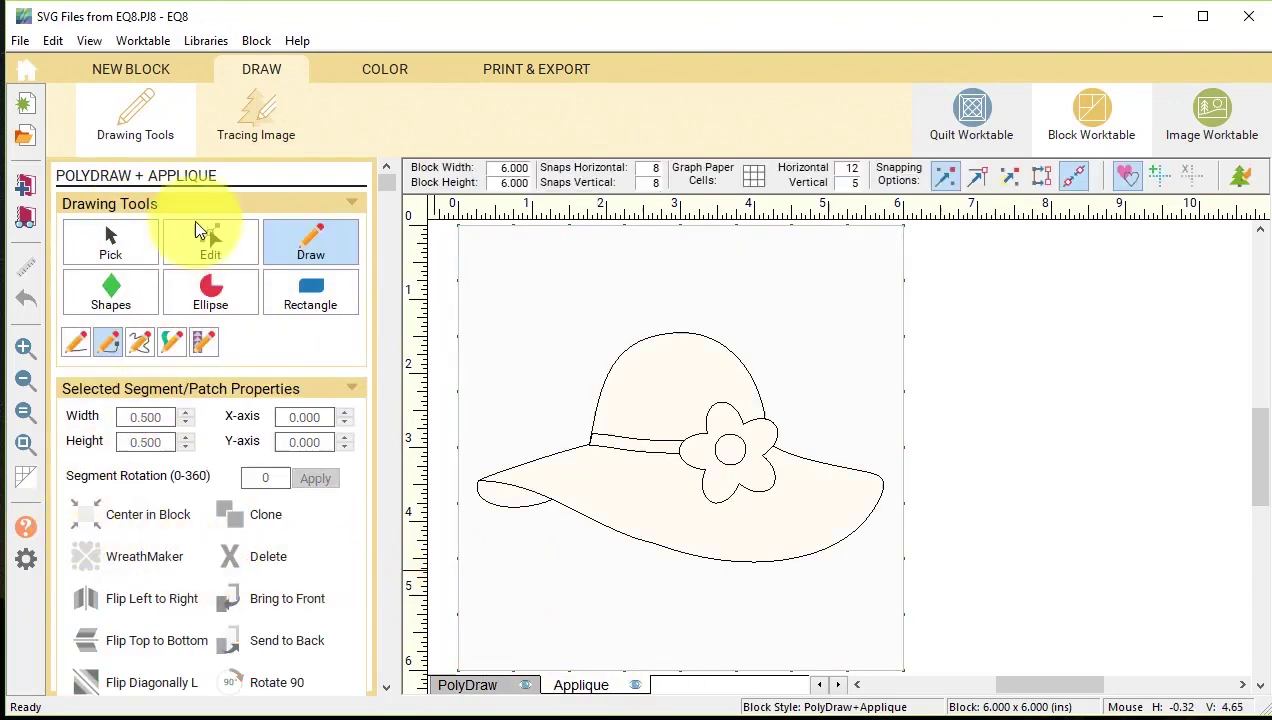
click(104, 246)
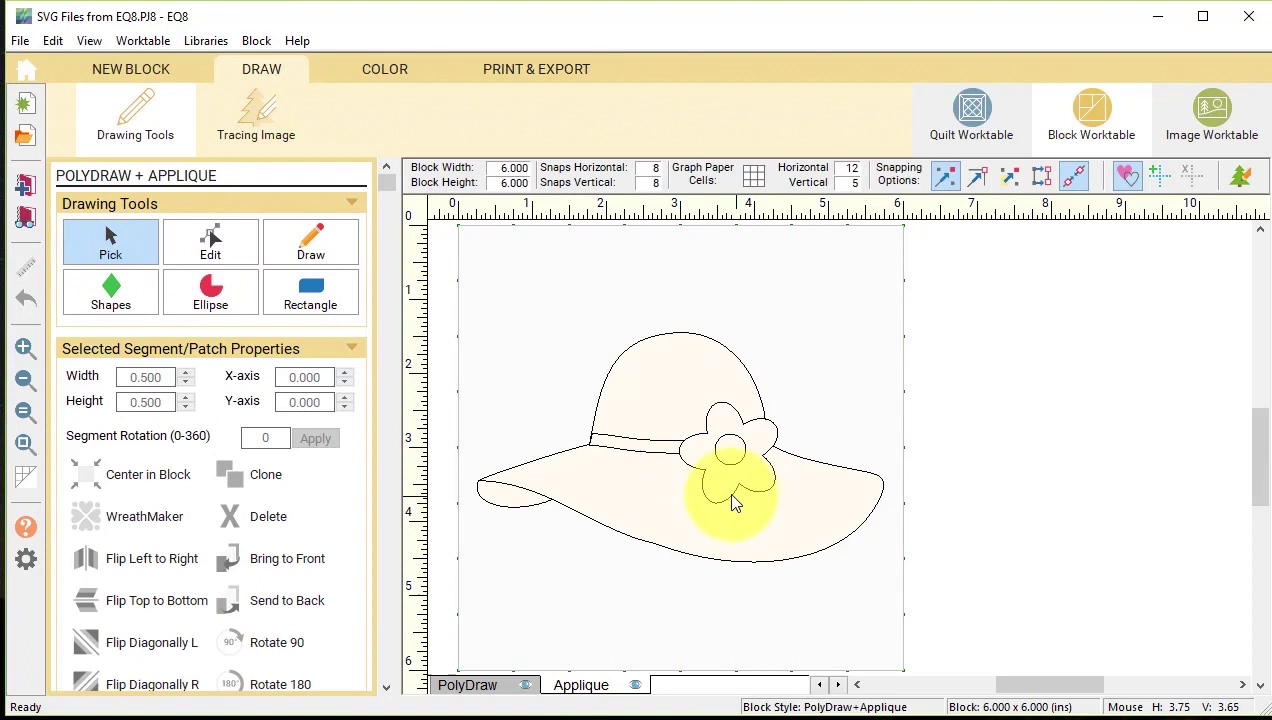
click(730, 449)
drag(737, 440, 835, 389)
click(684, 441)
drag(684, 441, 583, 270)
drag(679, 445, 673, 406)
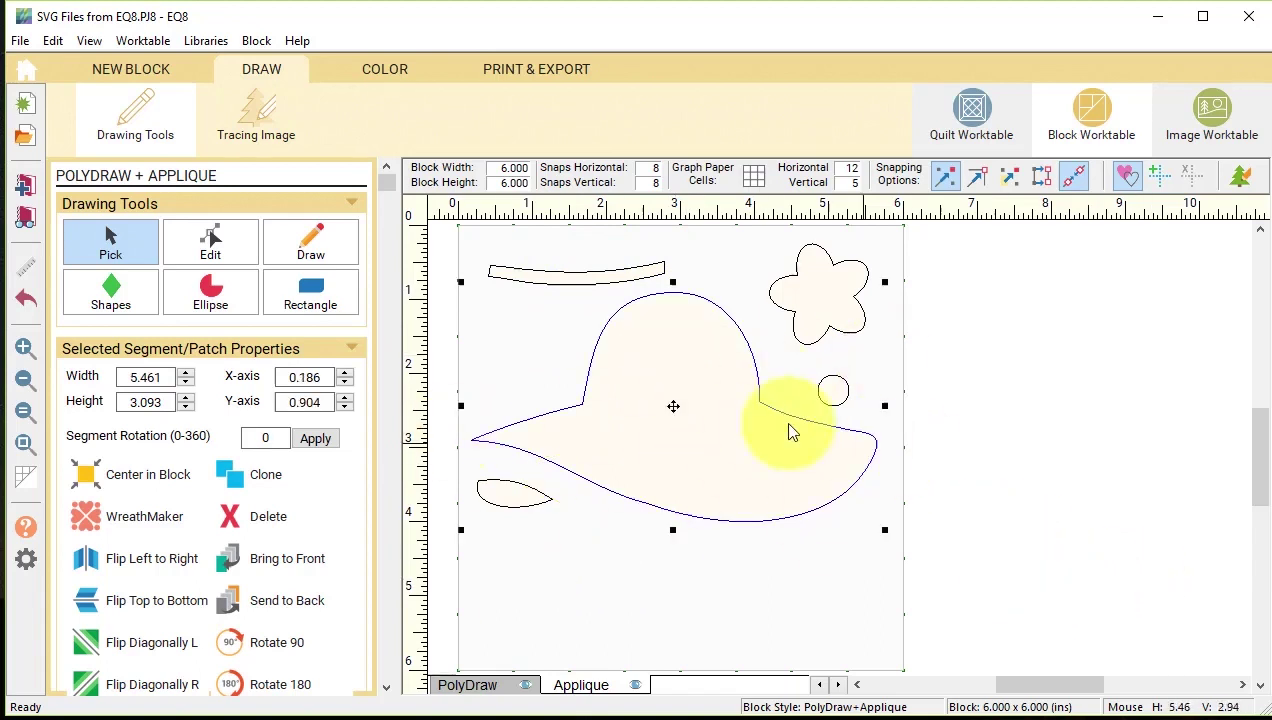
- Export the coloured, separated block as image 'Sun Hat 2' at 6 x 6 inches, 300 dpi
click(385, 63)
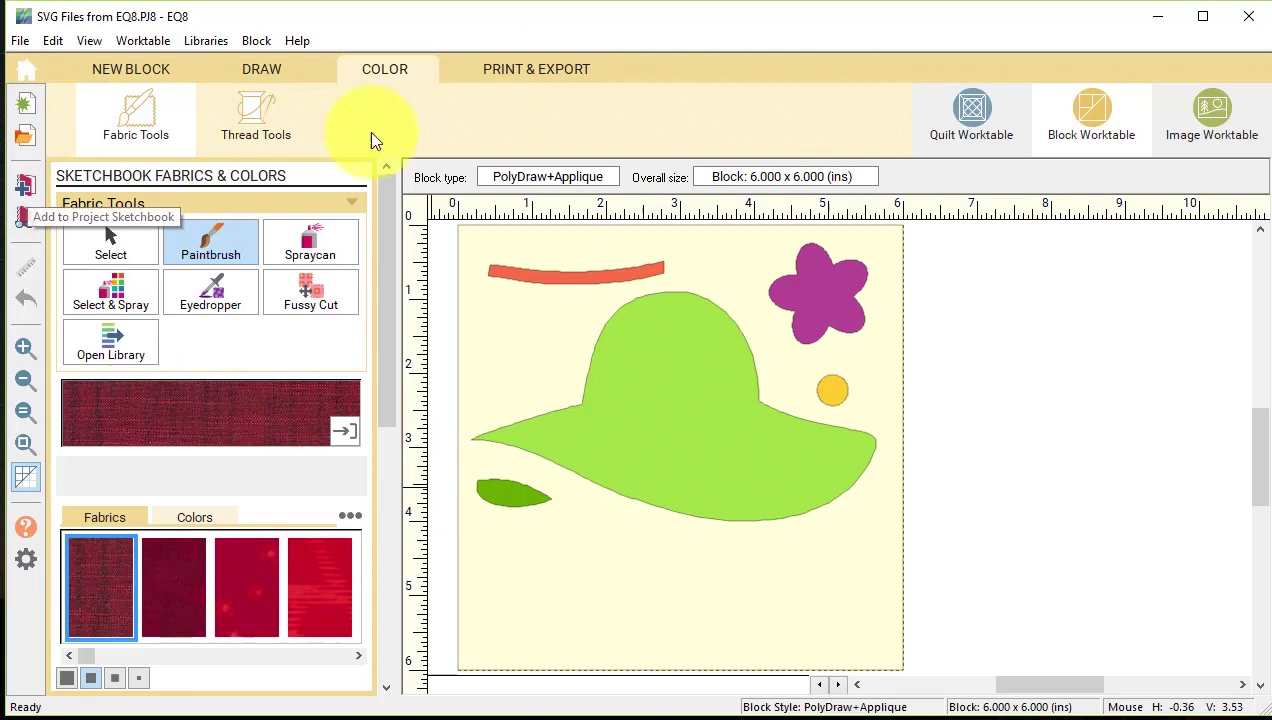
click(532, 72)
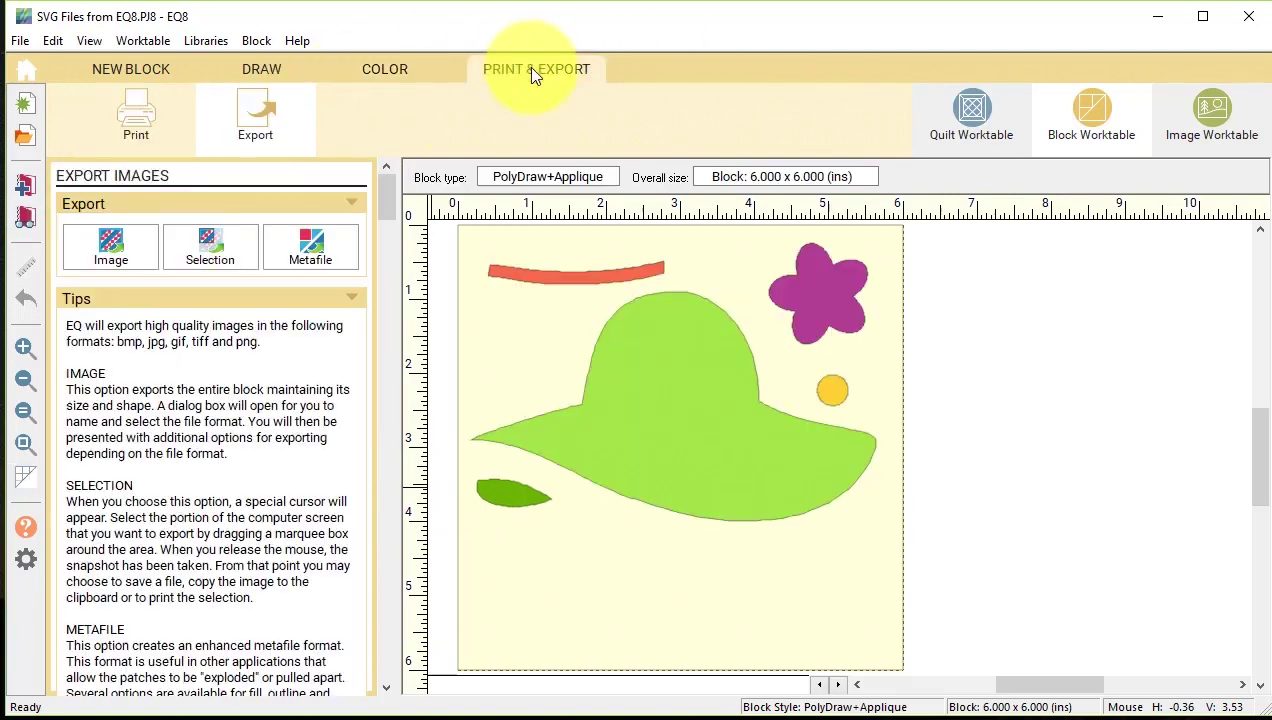
click(112, 248)
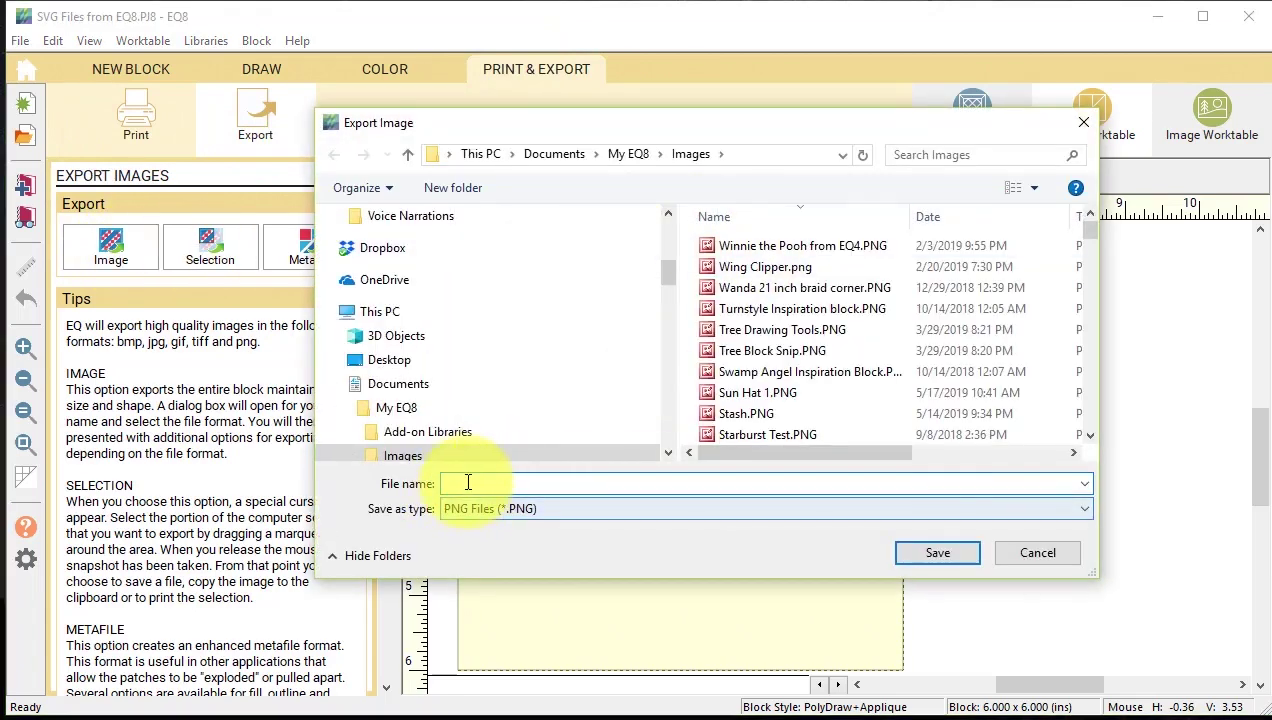
text(Sun Hat 2)
click(946, 553)
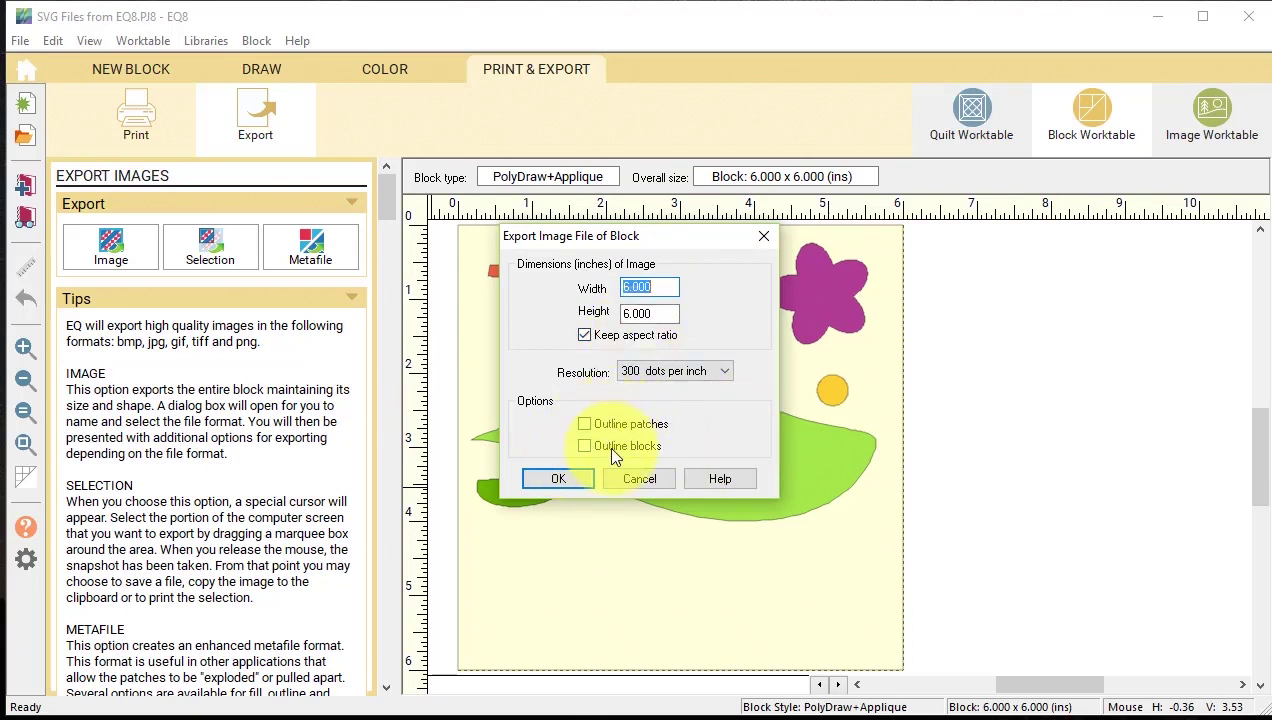
click(557, 480)
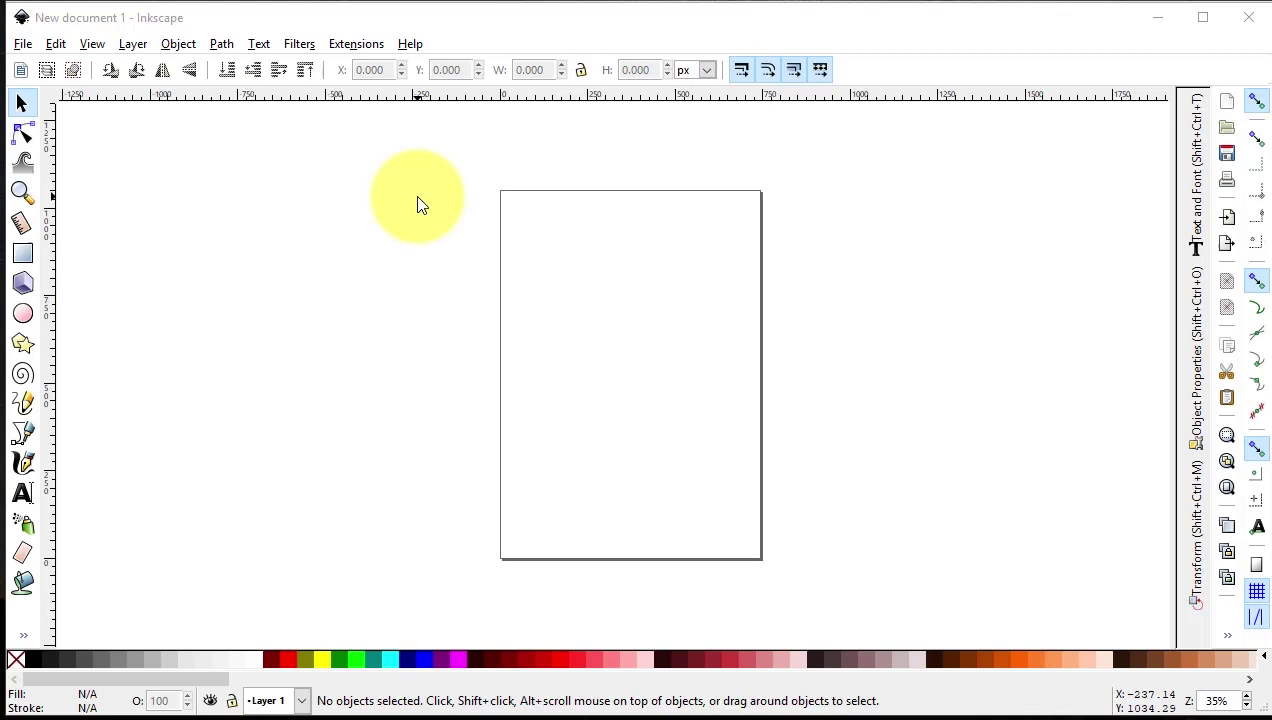
- Open Sun Hat 1.PNG from the Images folder, filtered to 17 May 2019, accepting the import defaults
click(22, 46)
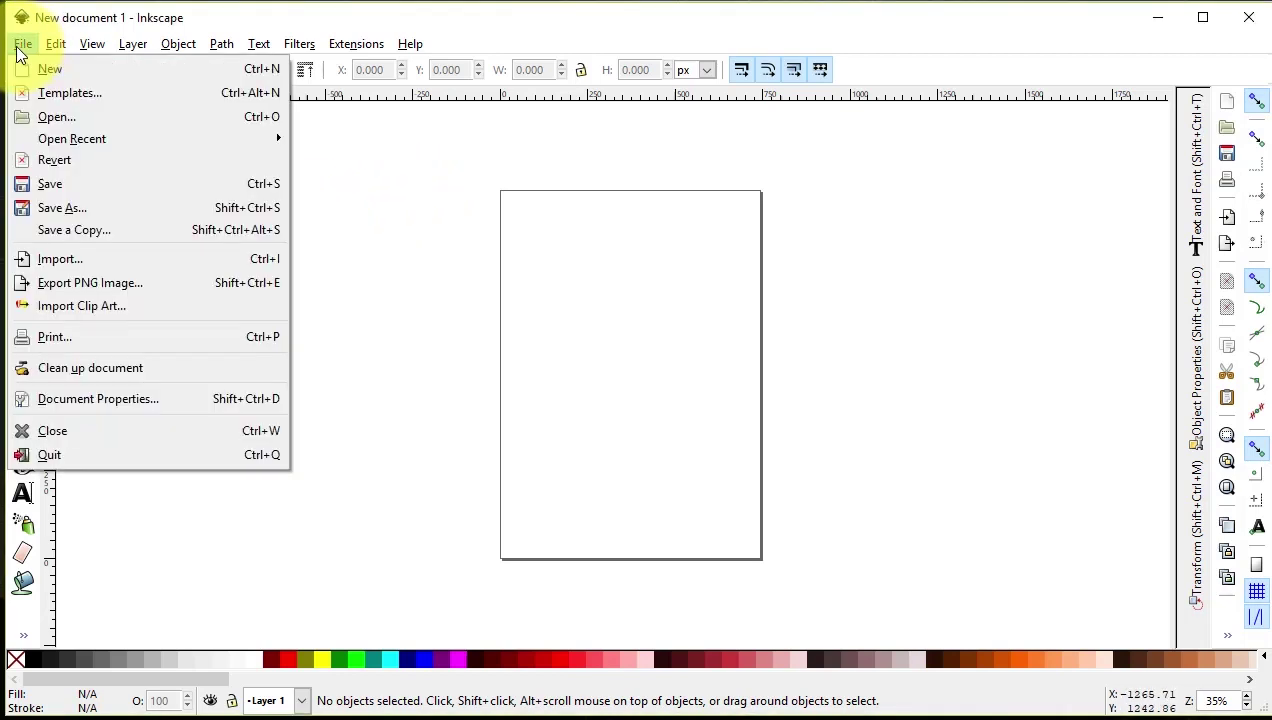
click(52, 117)
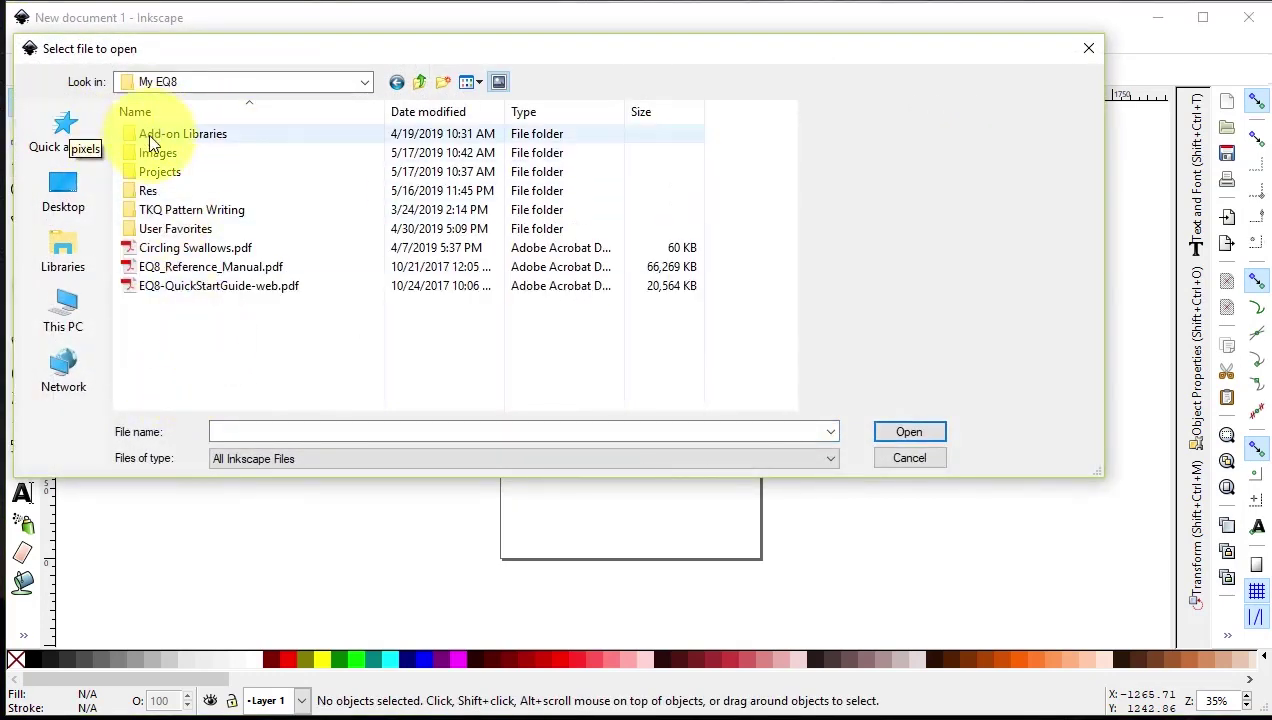
double_click(127, 154)
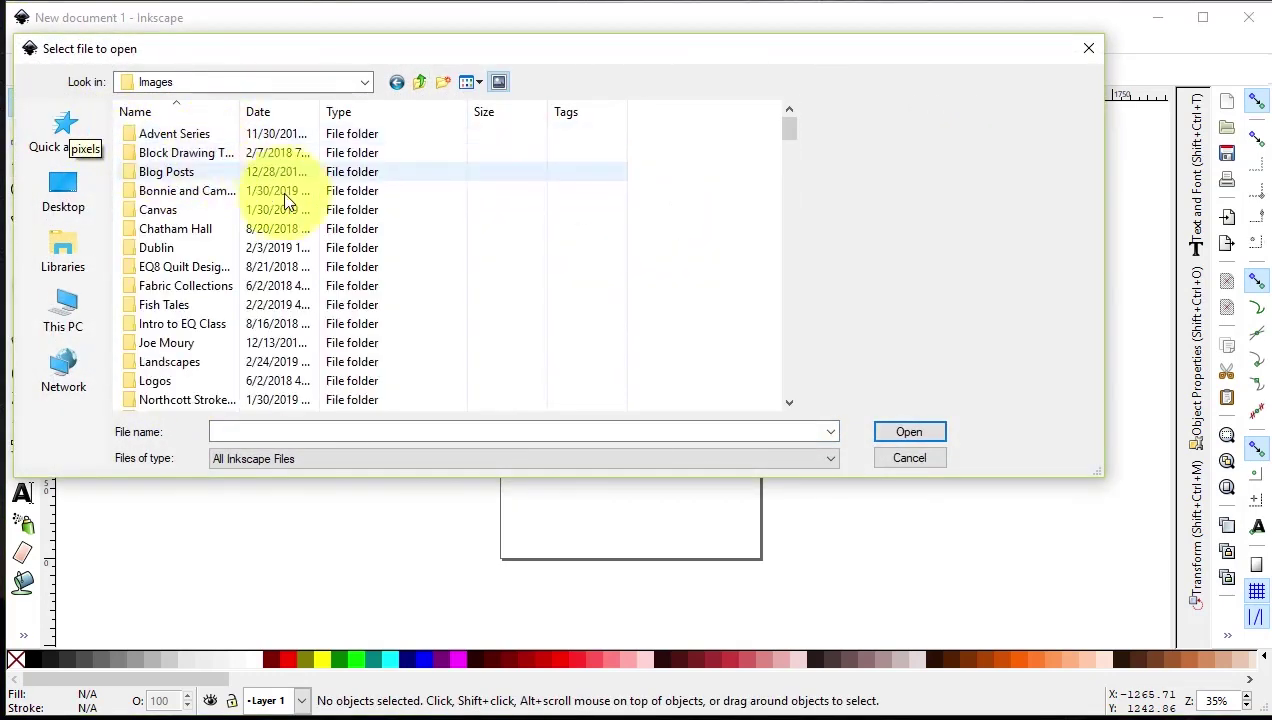
click(310, 112)
click(500, 240)
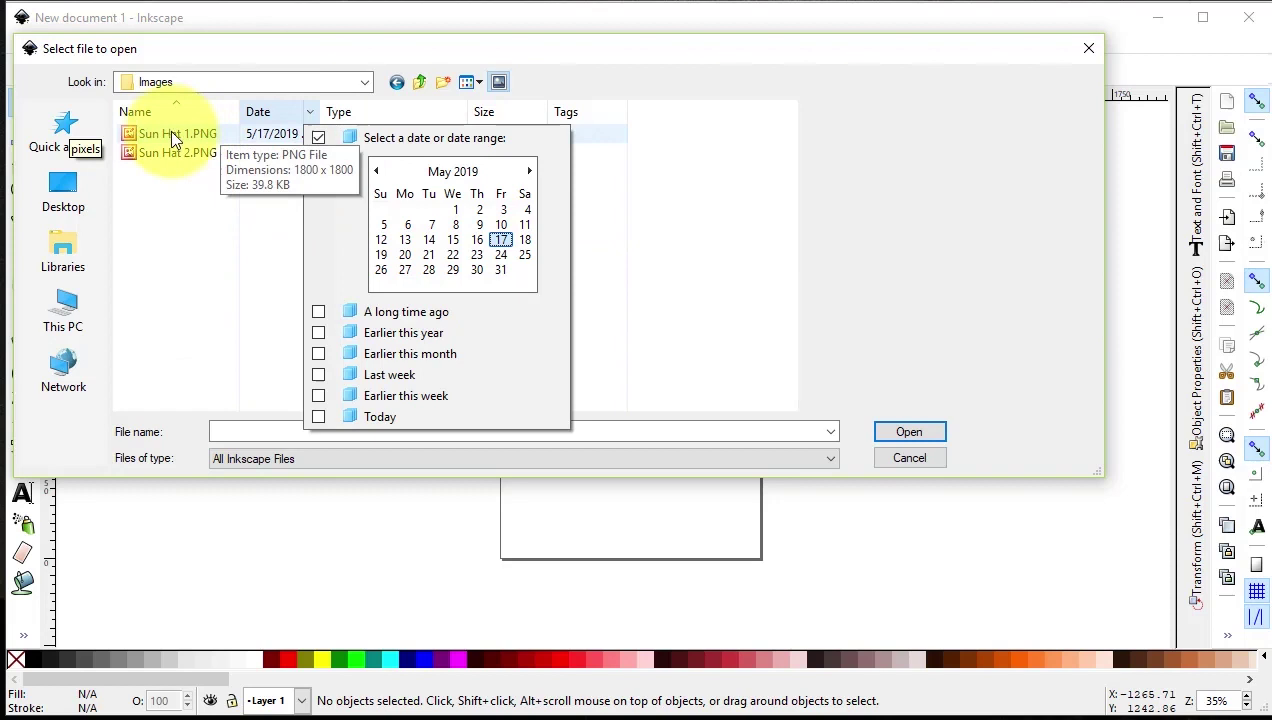
click(179, 134)
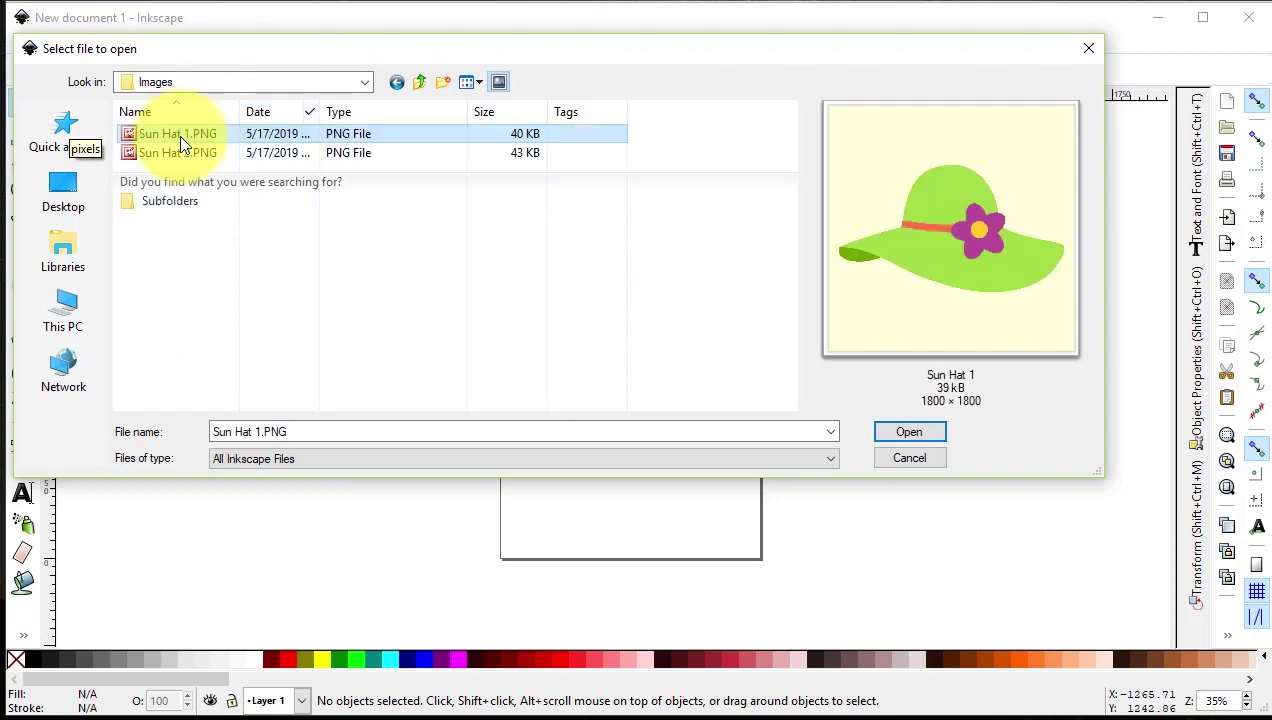
click(909, 432)
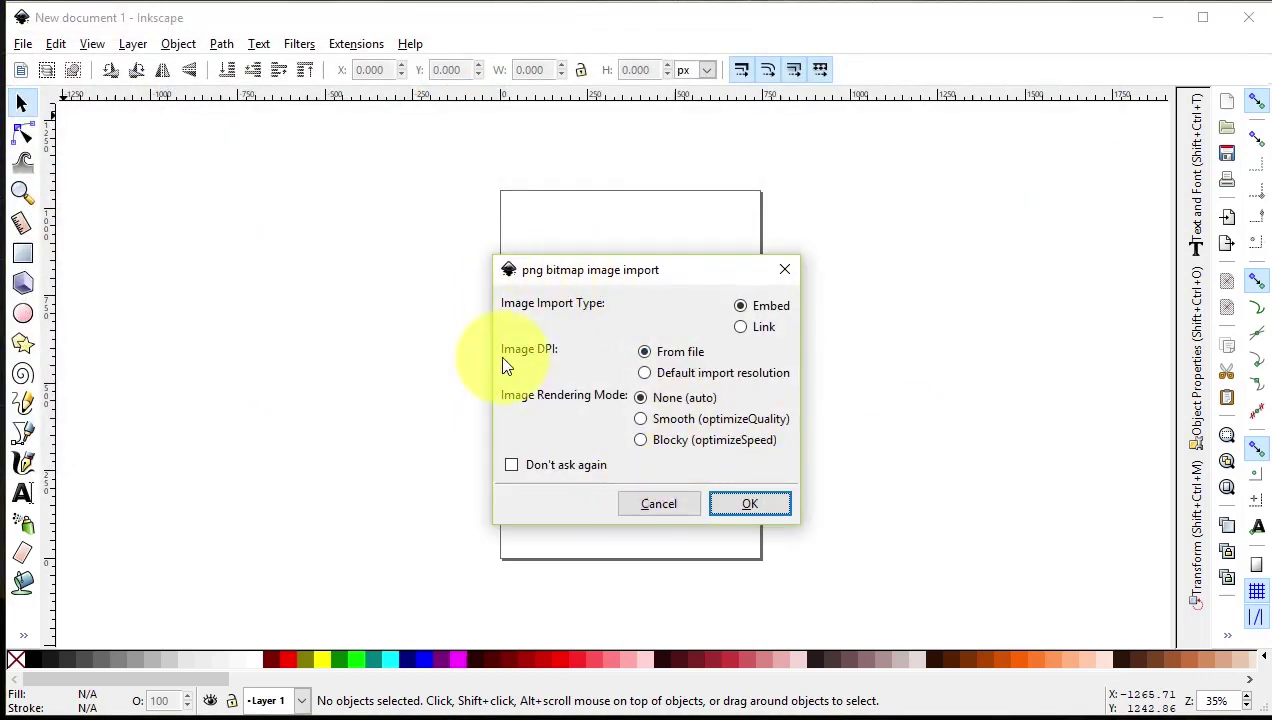
click(752, 506)
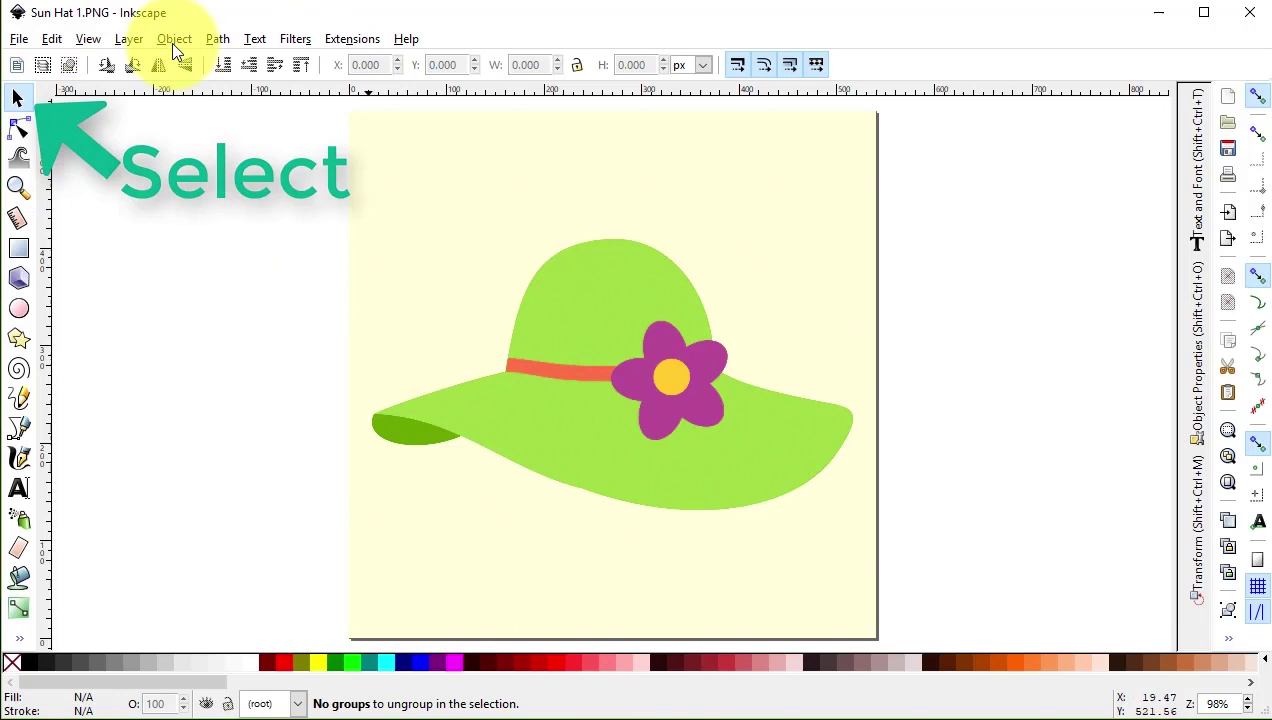
- Trace the bitmap in Colors mode with 6 scans, no smoothing or stacking, and background removed
click(218, 41)
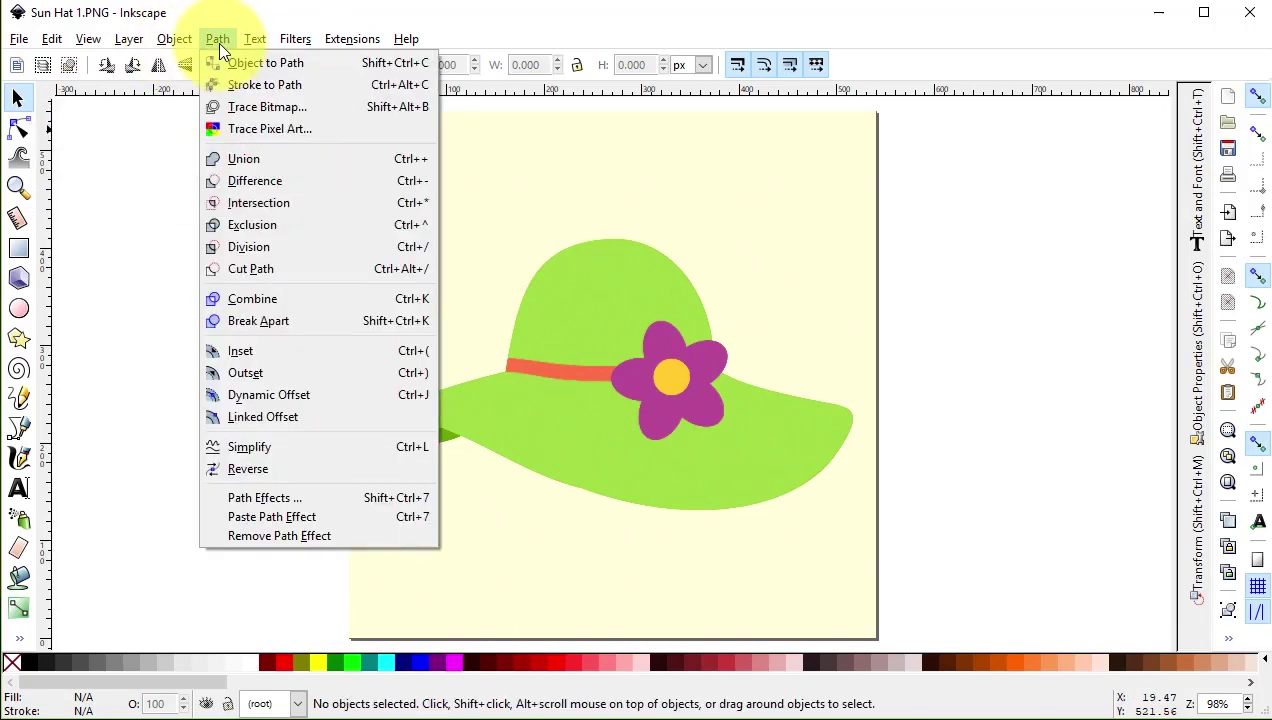
click(277, 109)
mouse_move(902, 54)
mouse_down()
mouse_move(883, 57)
mouse_move(919, 56)
mouse_up()
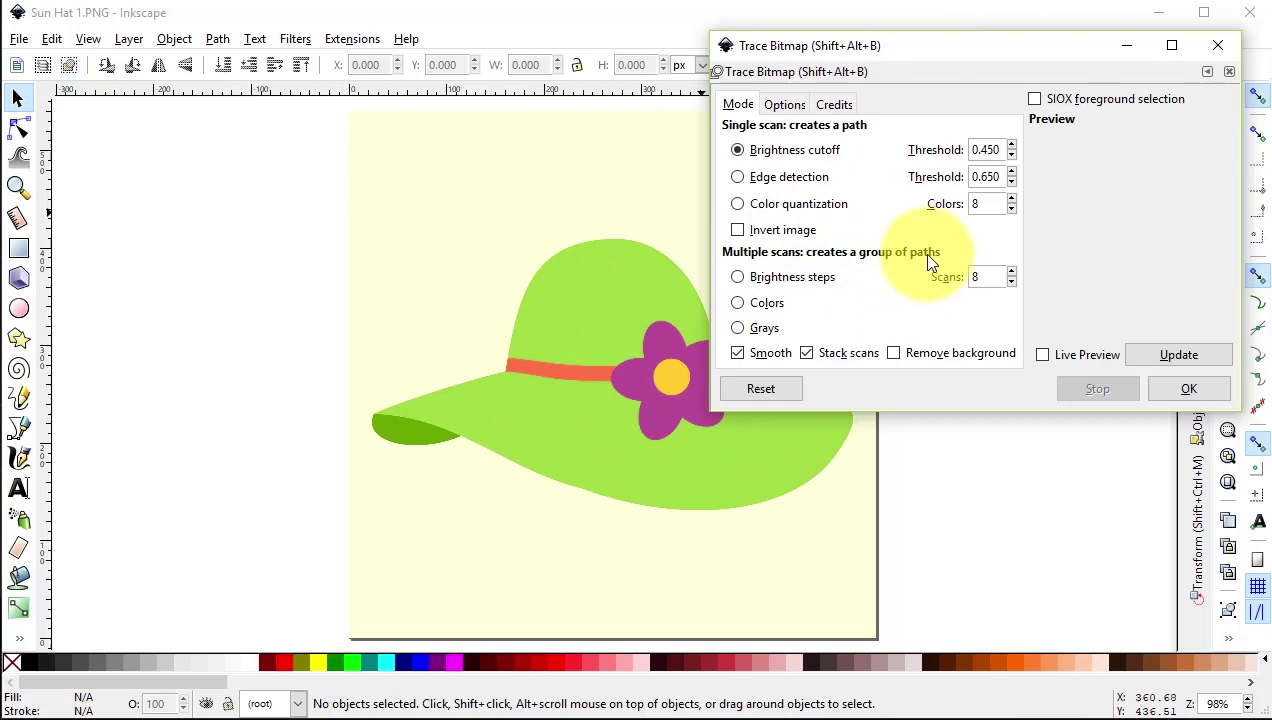
click(739, 305)
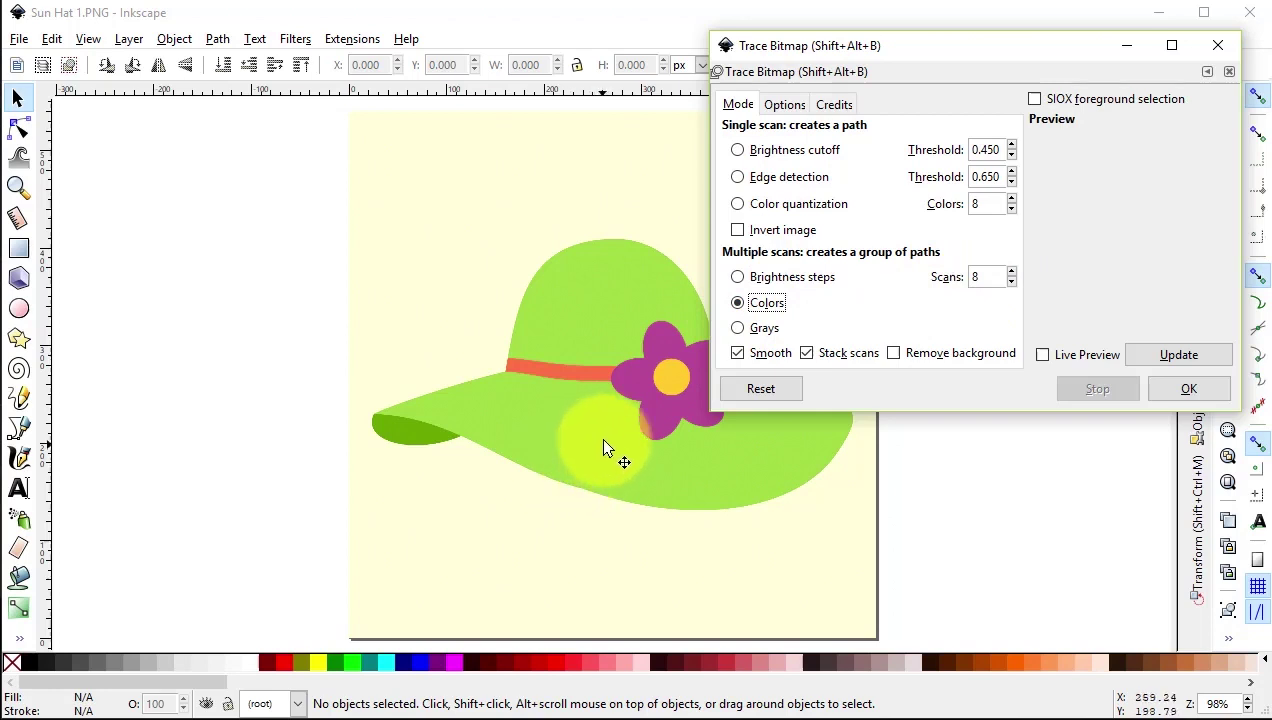
drag(903, 48, 948, 56)
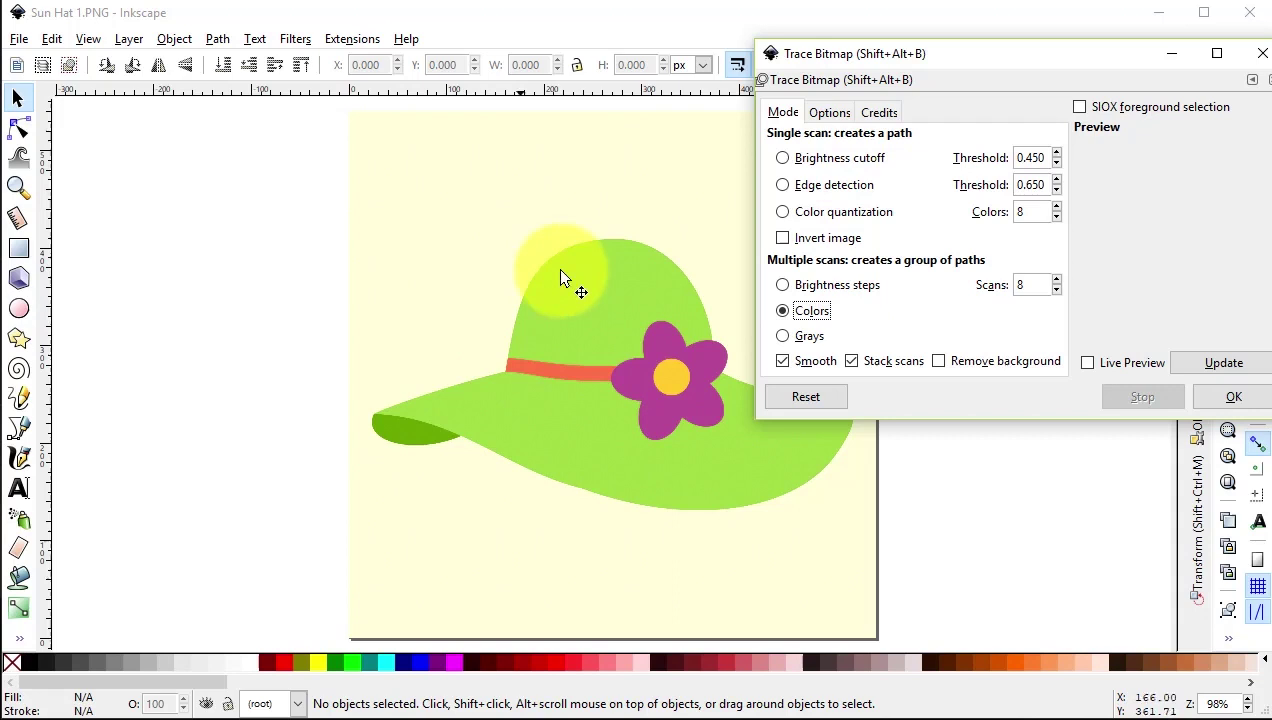
double_click(1020, 285)
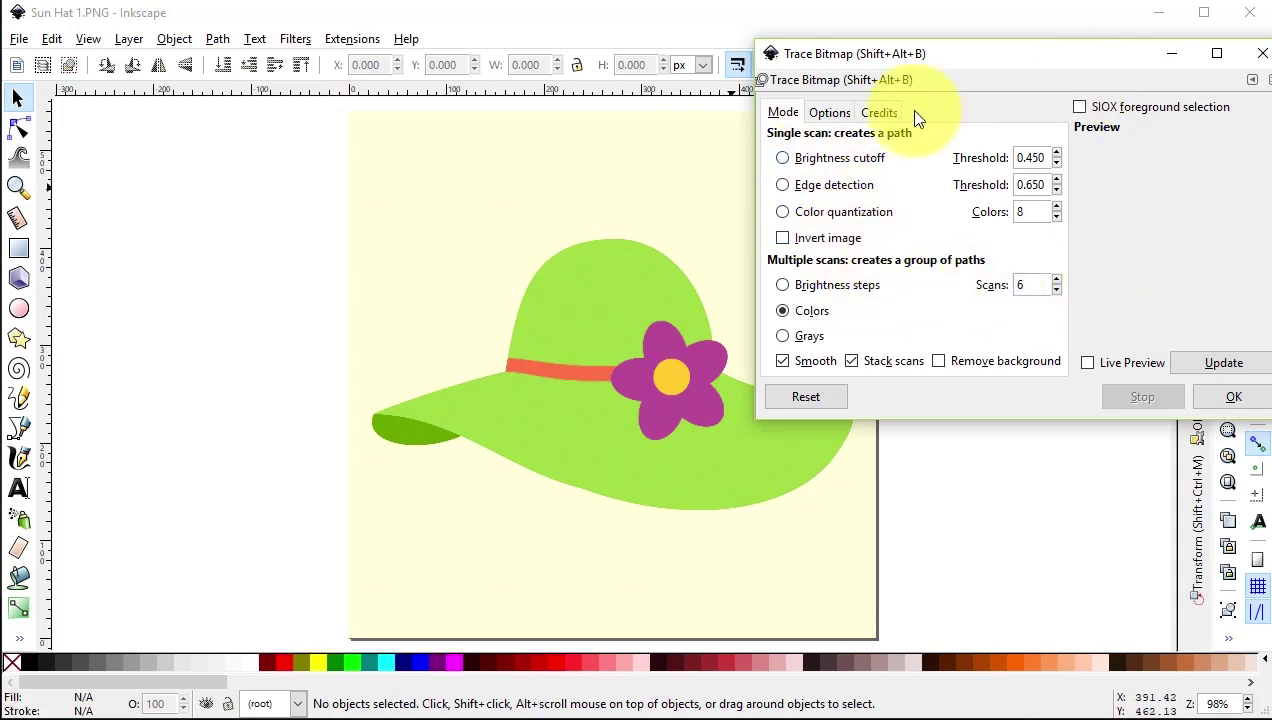
click(852, 361)
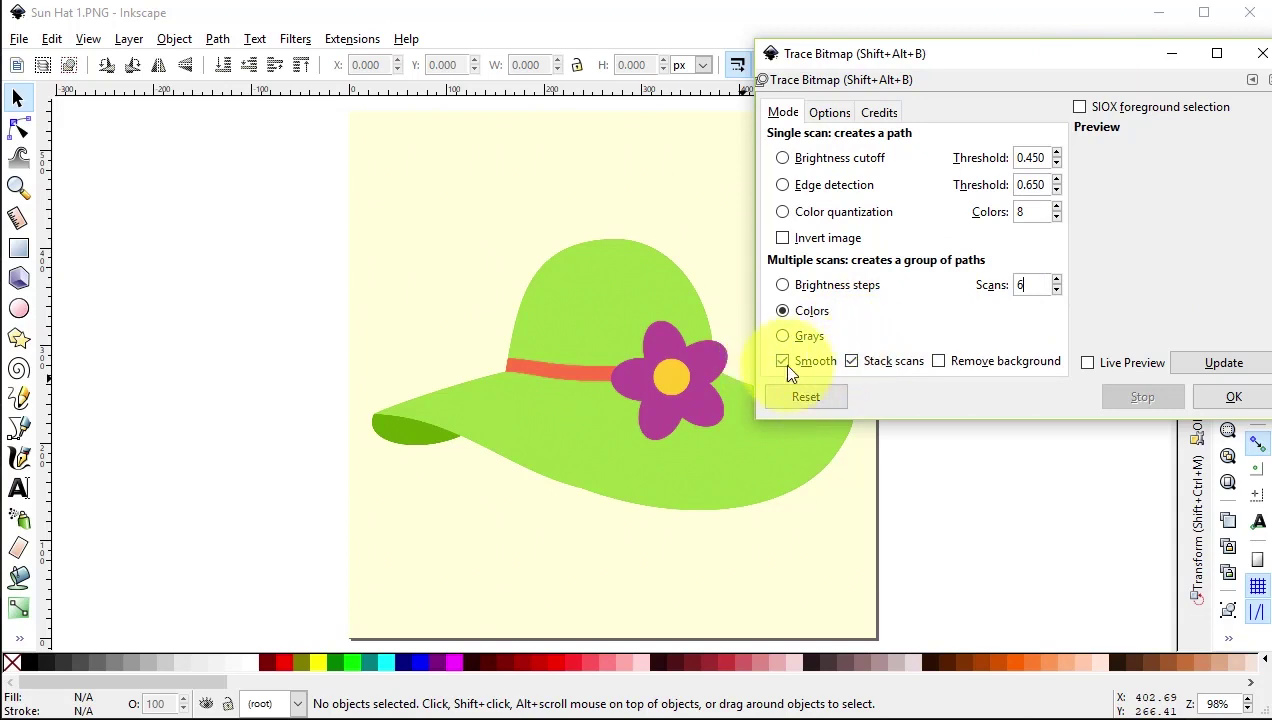
click(851, 360)
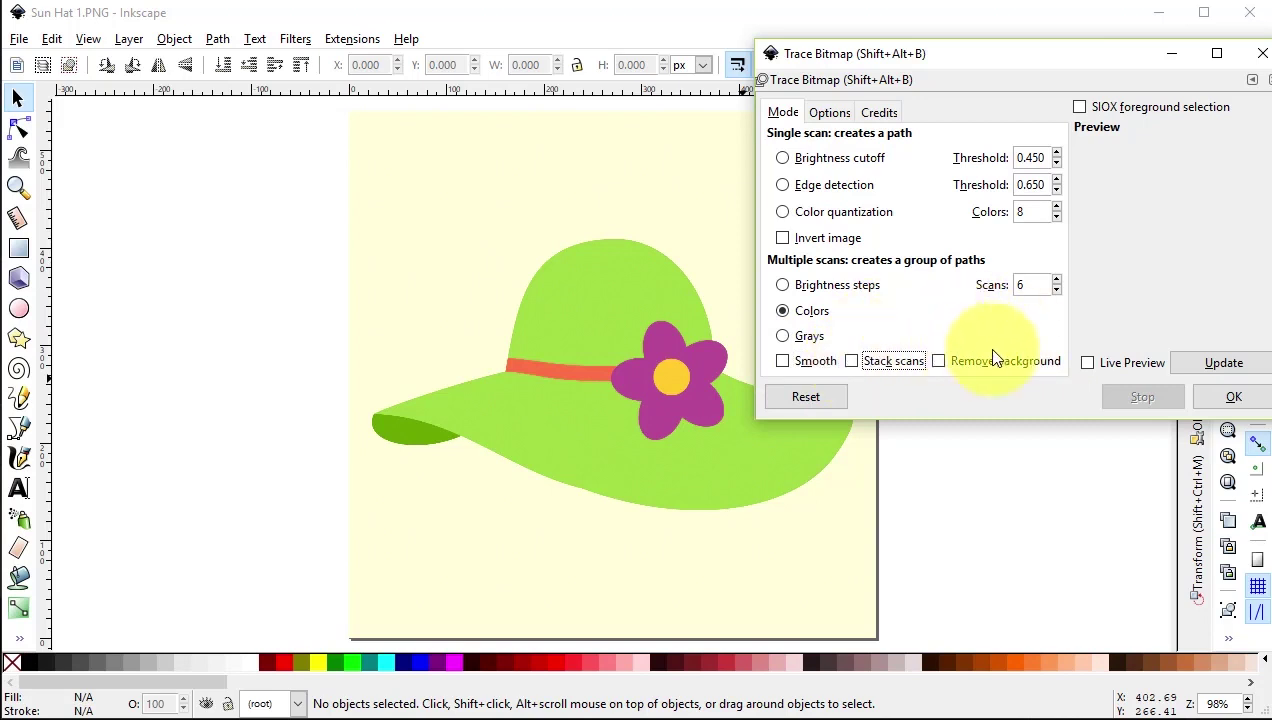
click(940, 363)
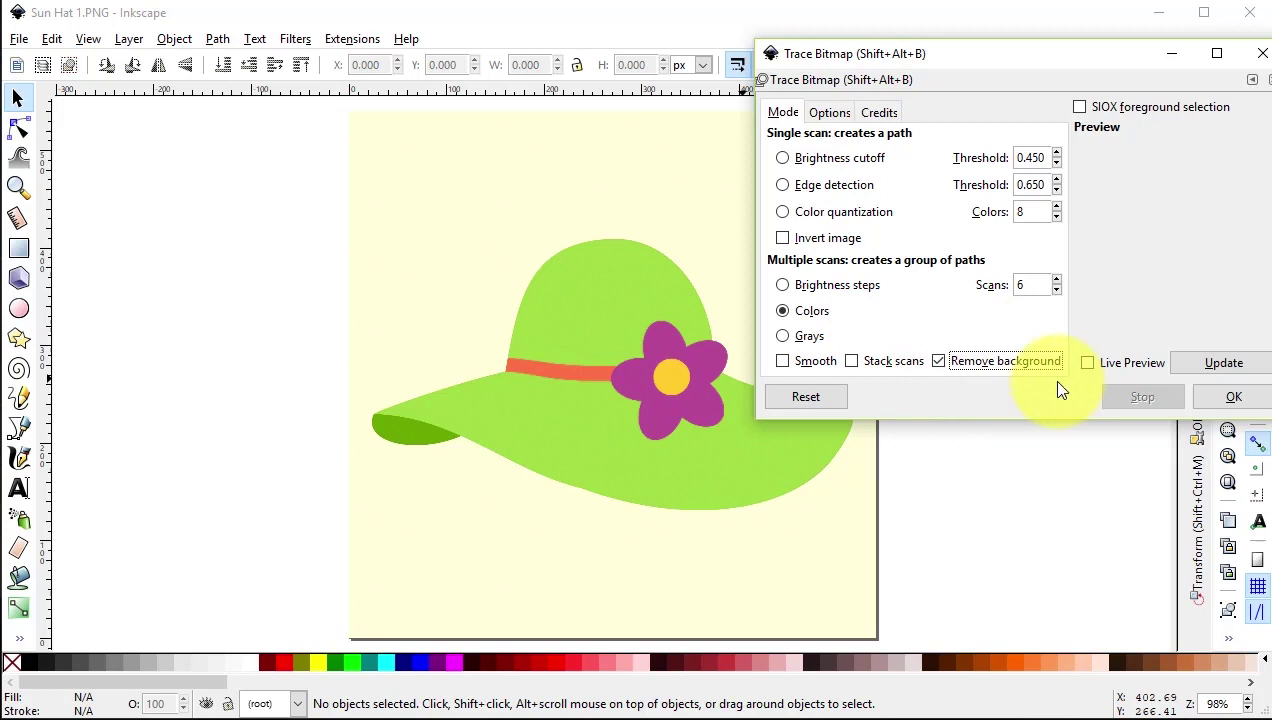
click(1212, 395)
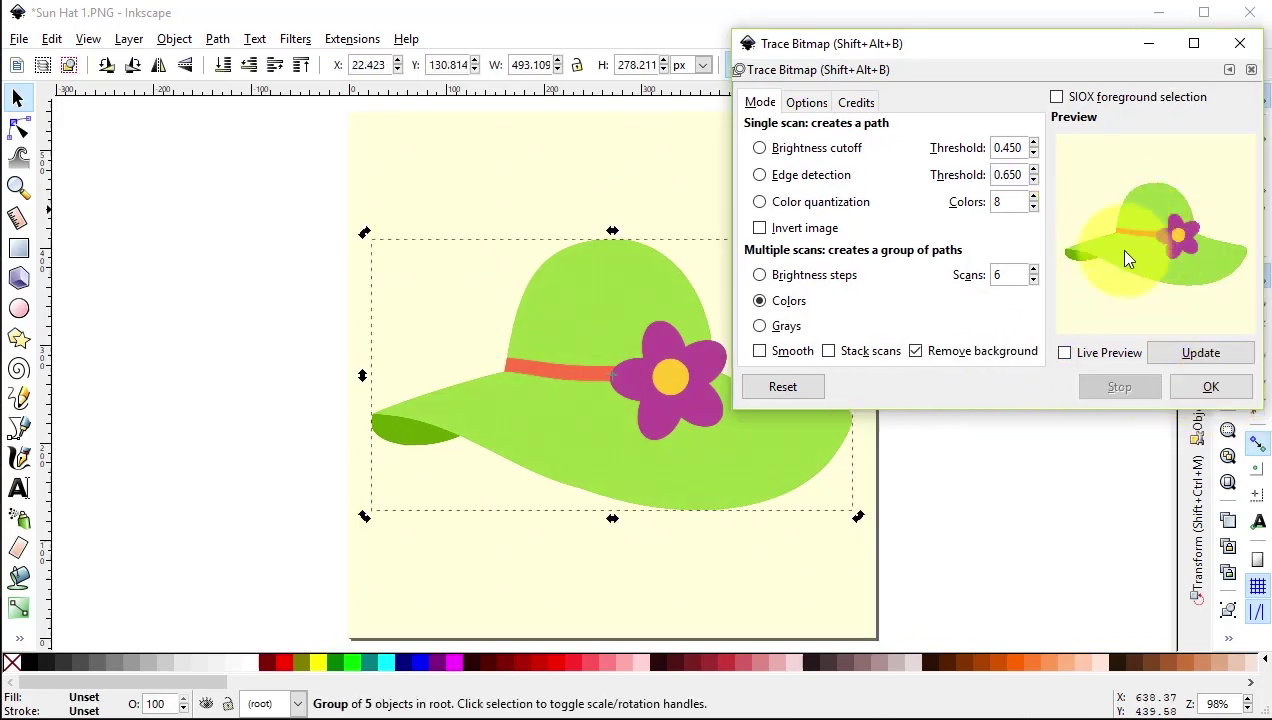
- Close Trace Bitmap and drag the traced hat group beside the original bitmap
click(1242, 47)
click(935, 315)
click(680, 400)
drag(557, 360, 955, 350)
- Switch units to inches, push the bitmap off the page left, and place the traced hat on the page
click(580, 375)
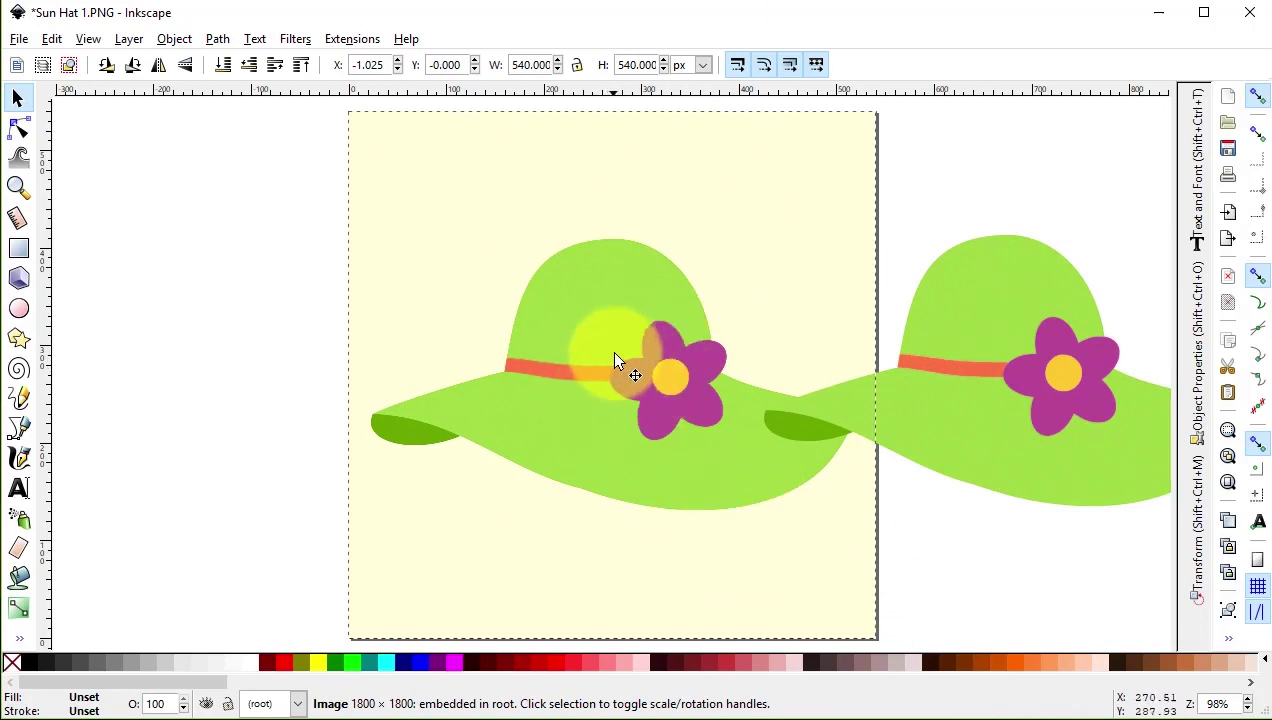
click(703, 66)
click(670, 94)
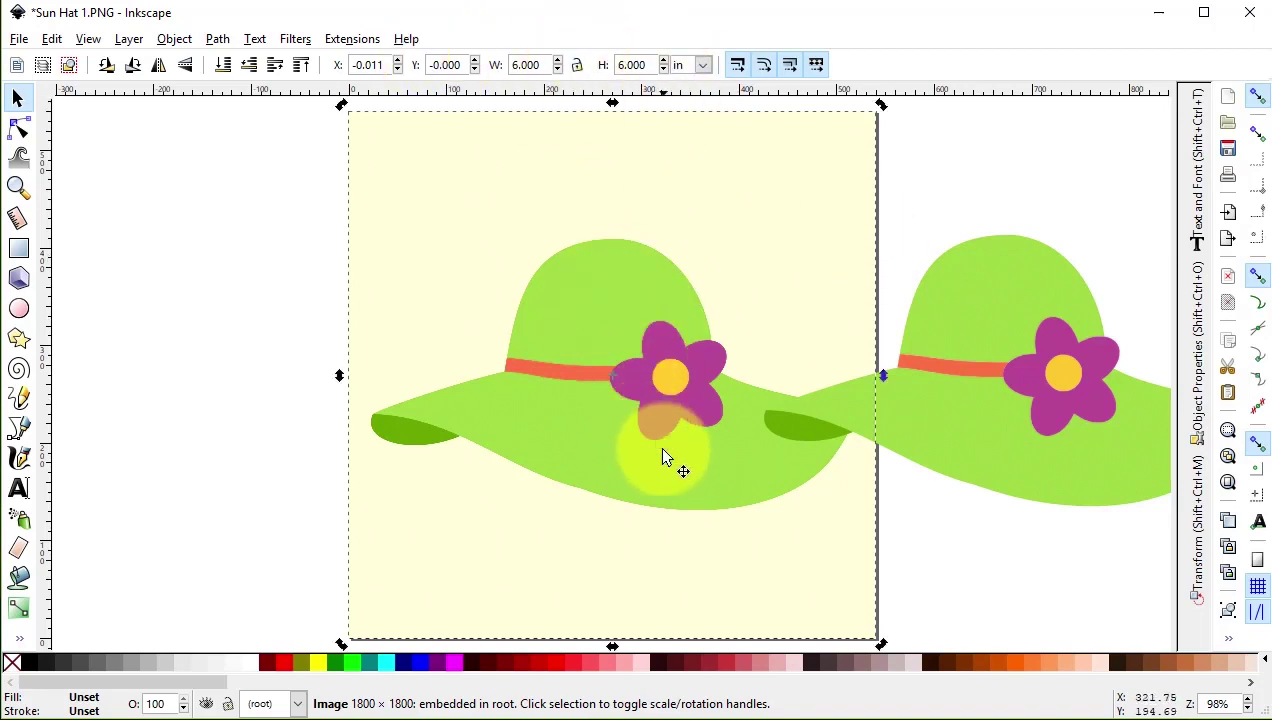
drag(659, 446, 135, 440)
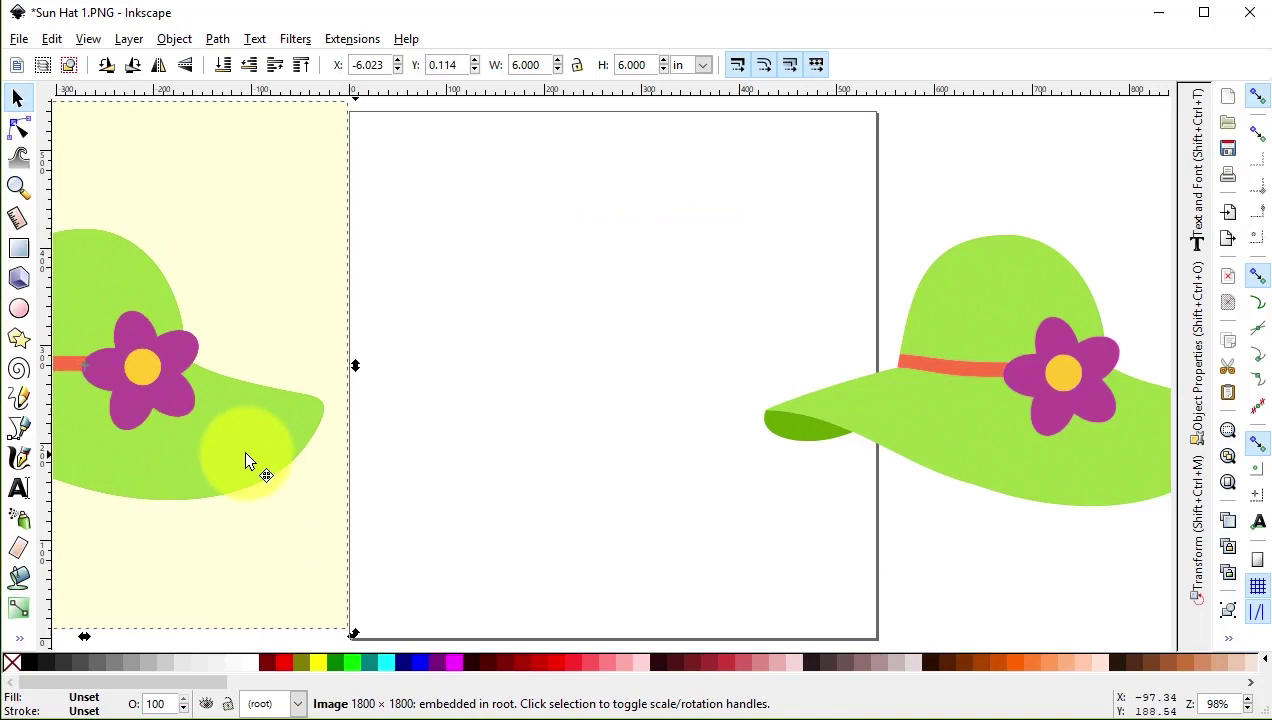
drag(243, 449, 178, 443)
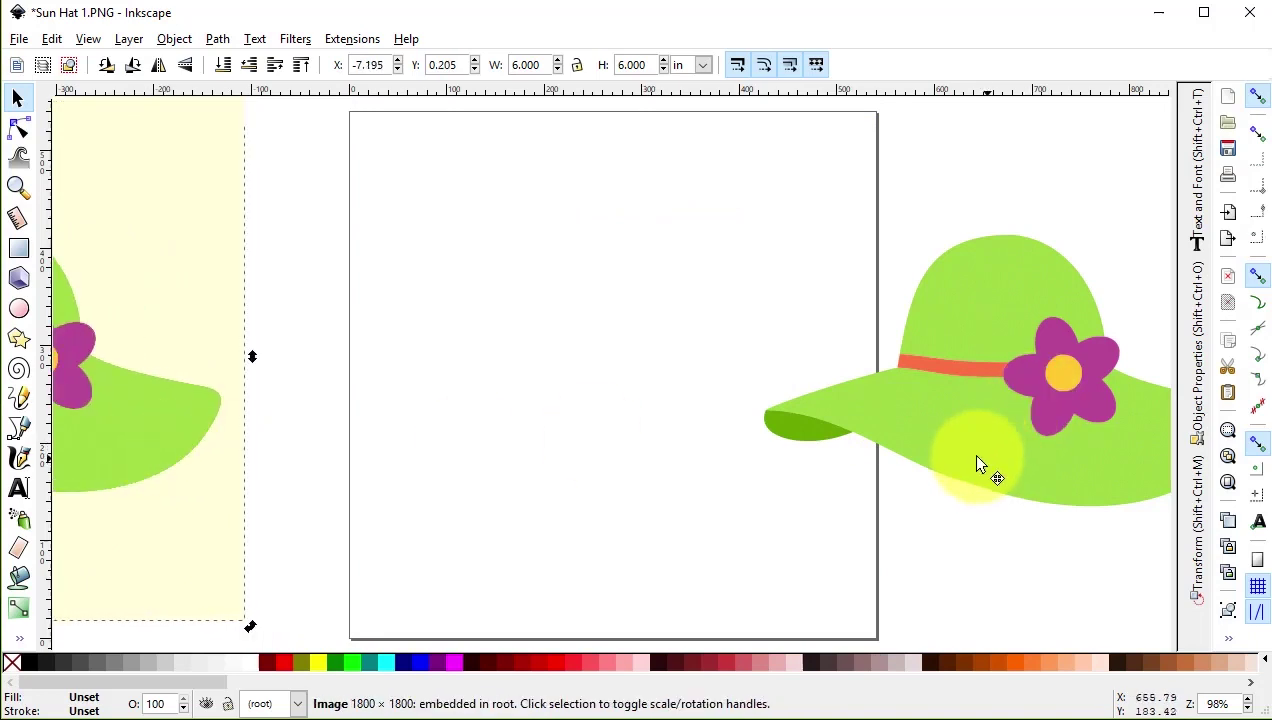
drag(975, 455, 600, 416)
- Break the traced hat group apart into its five separate pieces
key(alt+o)
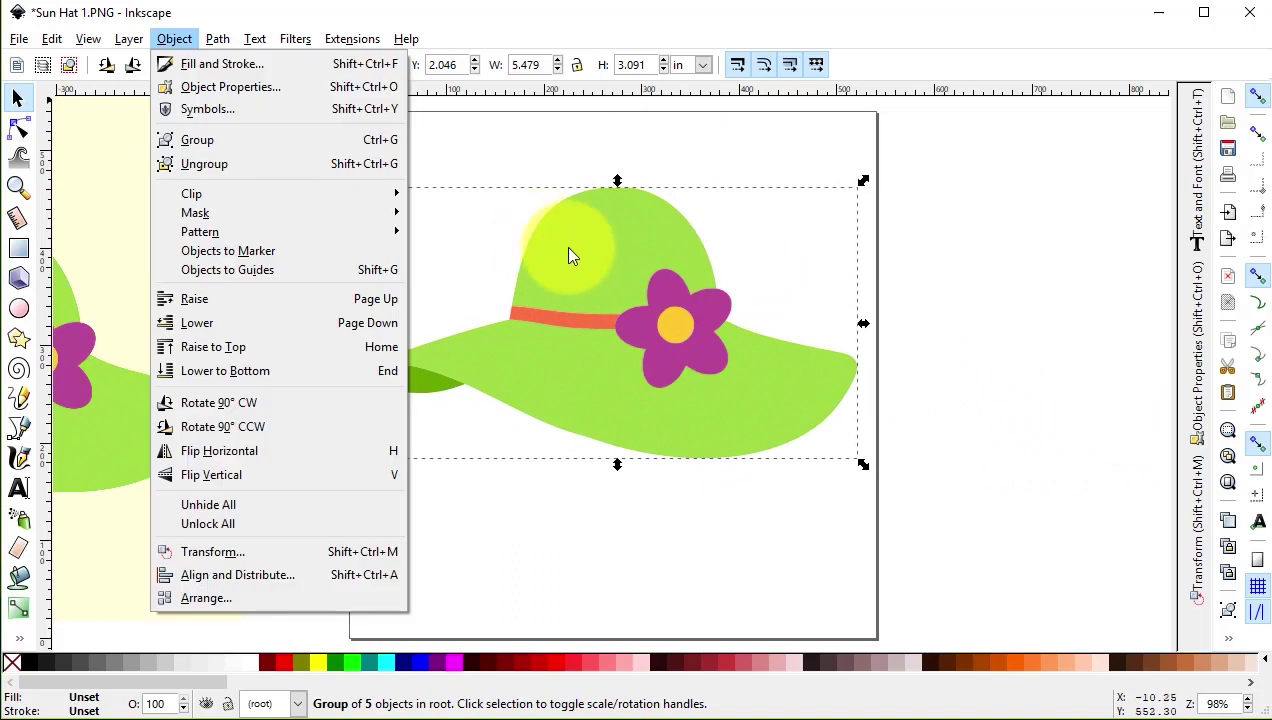
click(564, 245)
click(176, 40)
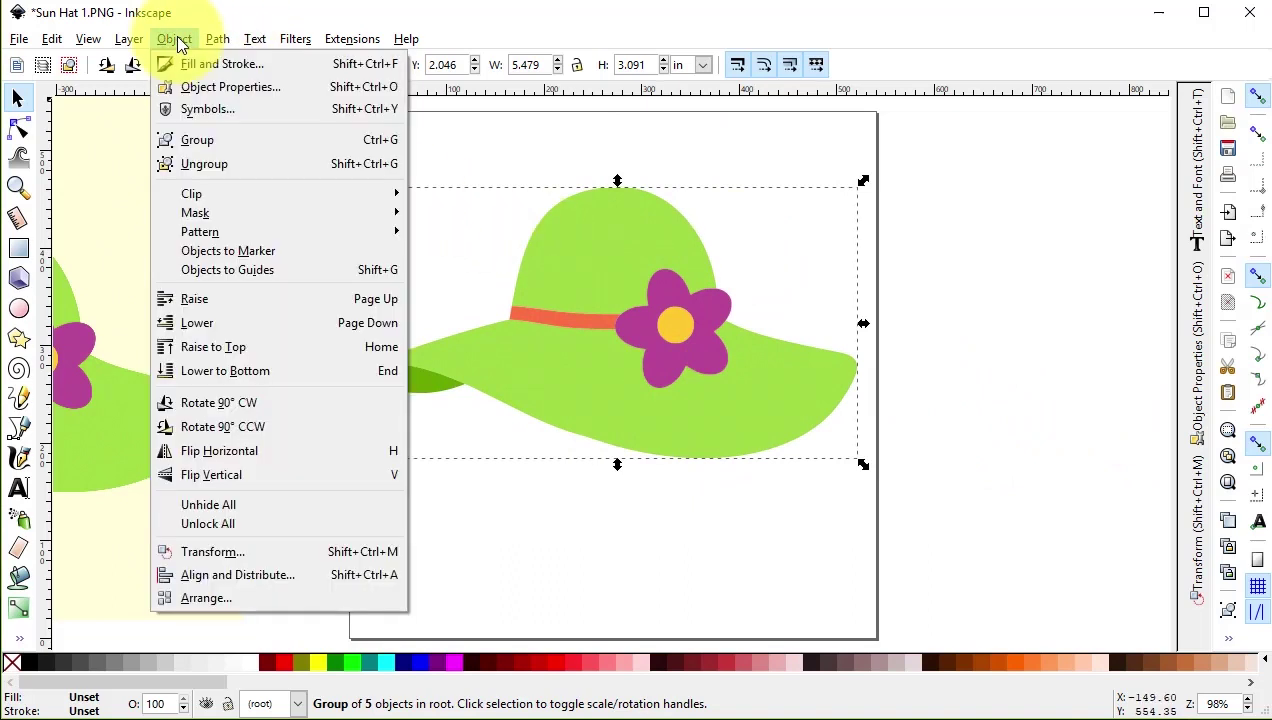
click(206, 163)
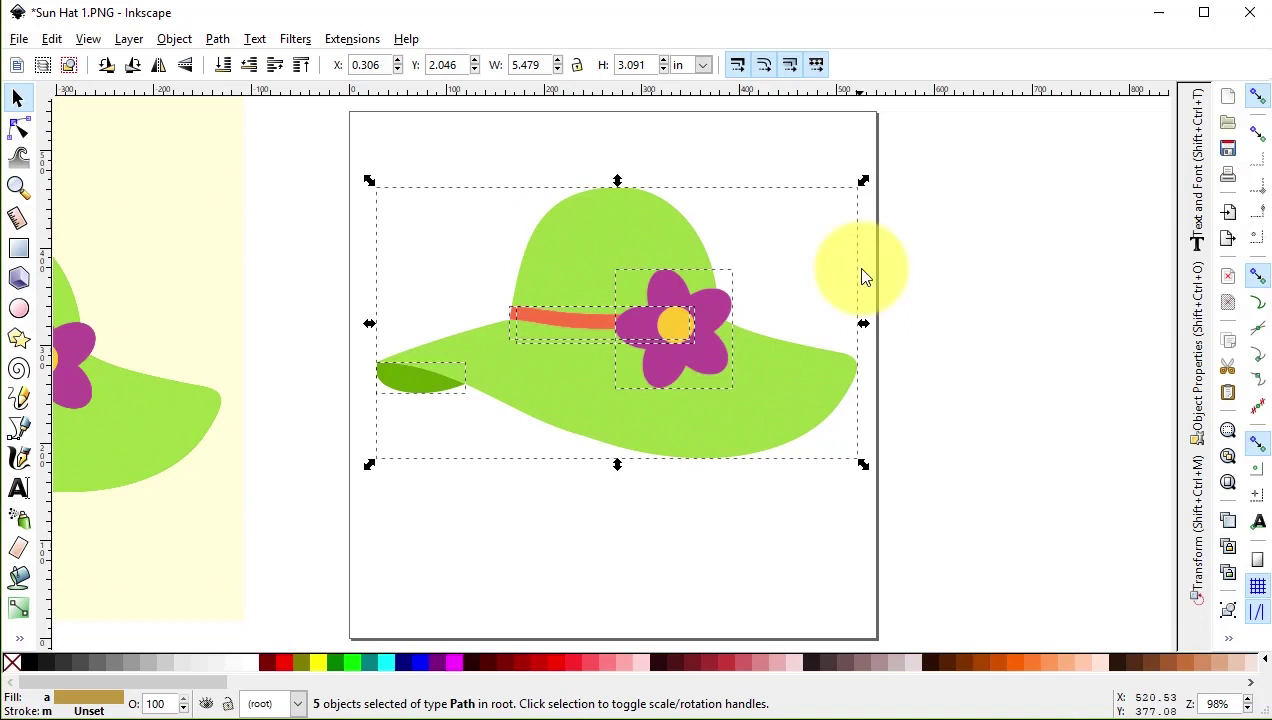
- Spread the yellow centre, magenta flower, orange band and green leaf away from the hat body
key(Escape)
click(676, 323)
drag(676, 323, 728, 572)
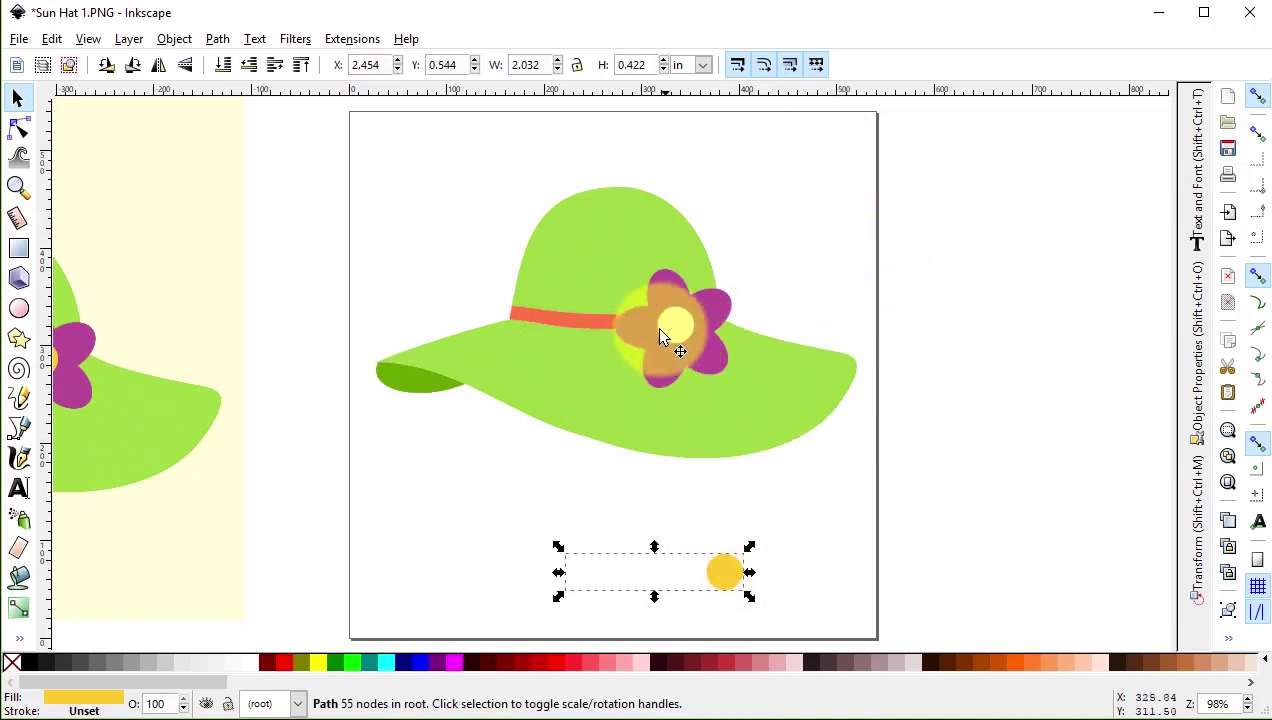
drag(660, 325, 899, 115)
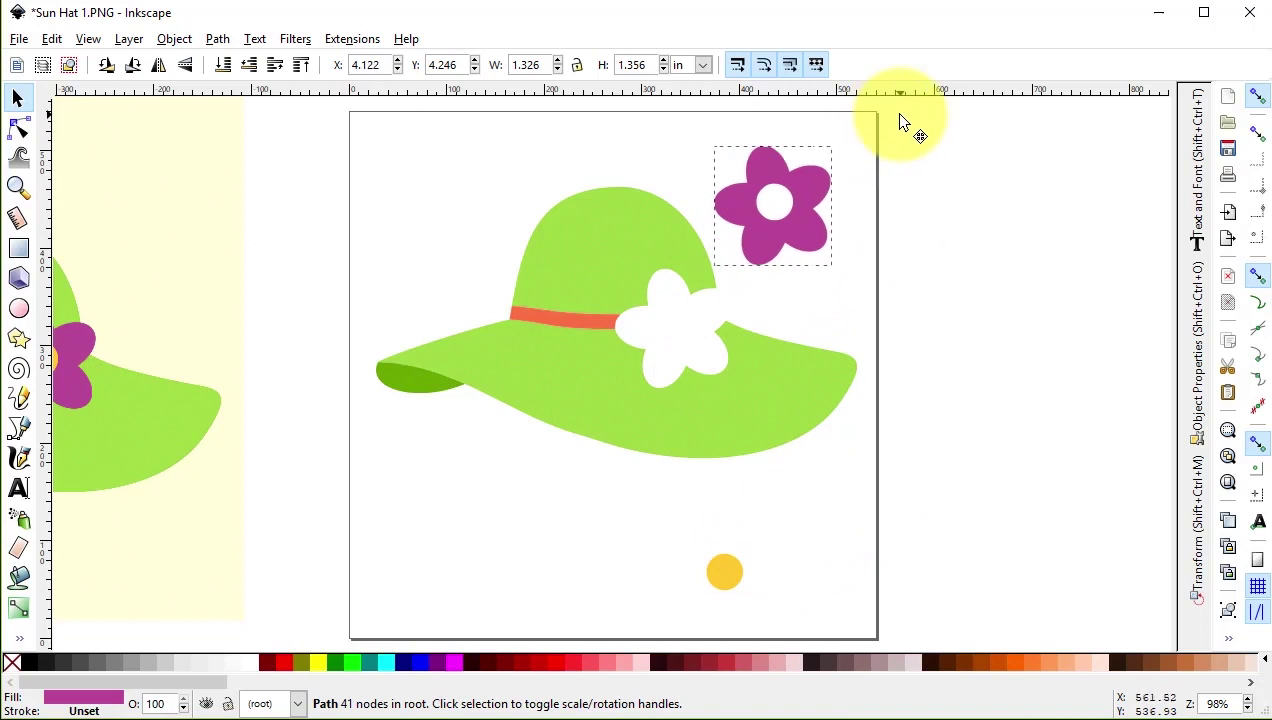
click(565, 318)
drag(565, 318, 456, 160)
click(399, 391)
drag(407, 381, 443, 470)
click(684, 440)
click(17, 186)
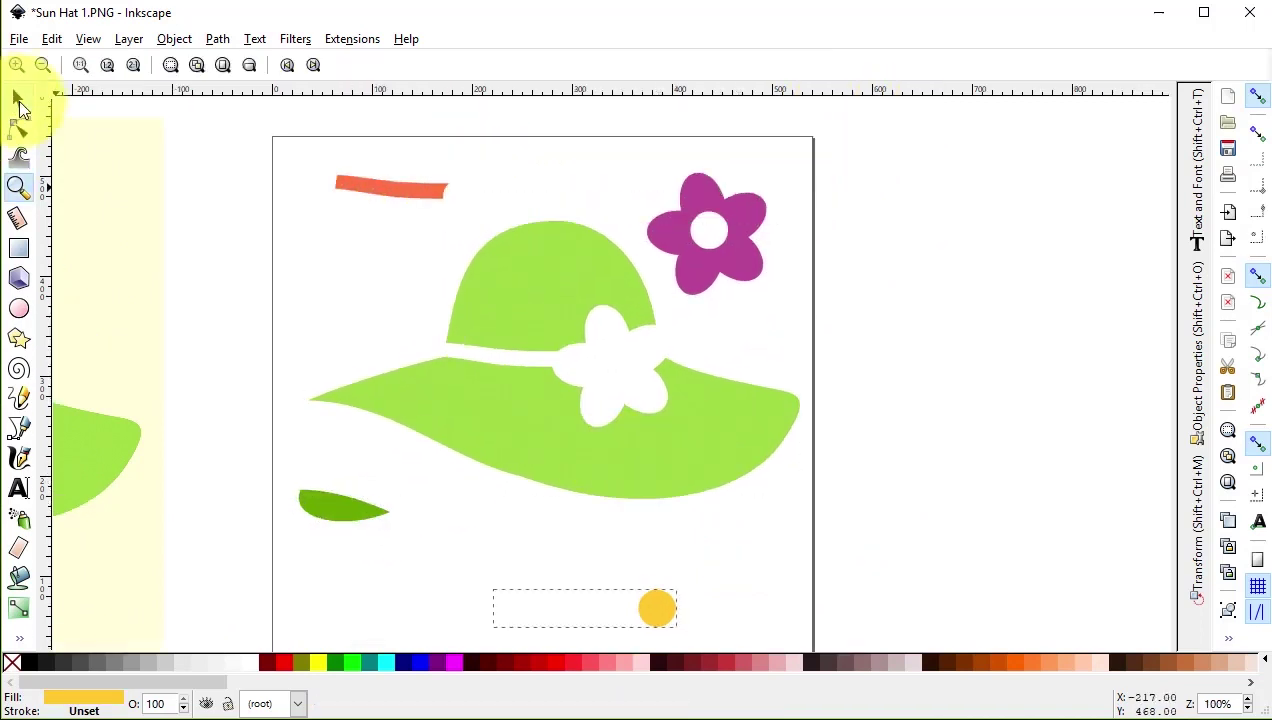
- Shrink the original hat bitmap to about 1.18 x 1.13 inches in the page's lower-left corner
click(17, 97)
drag(97, 263, 174, 258)
drag(233, 118, 308, 333)
scroll(131, 426, down, 3)
drag(311, 246, 128, 349)
drag(86, 396, 231, 231)
drag(275, 183, 408, 487)
click(560, 452)
scroll(600, 450, up, 2)
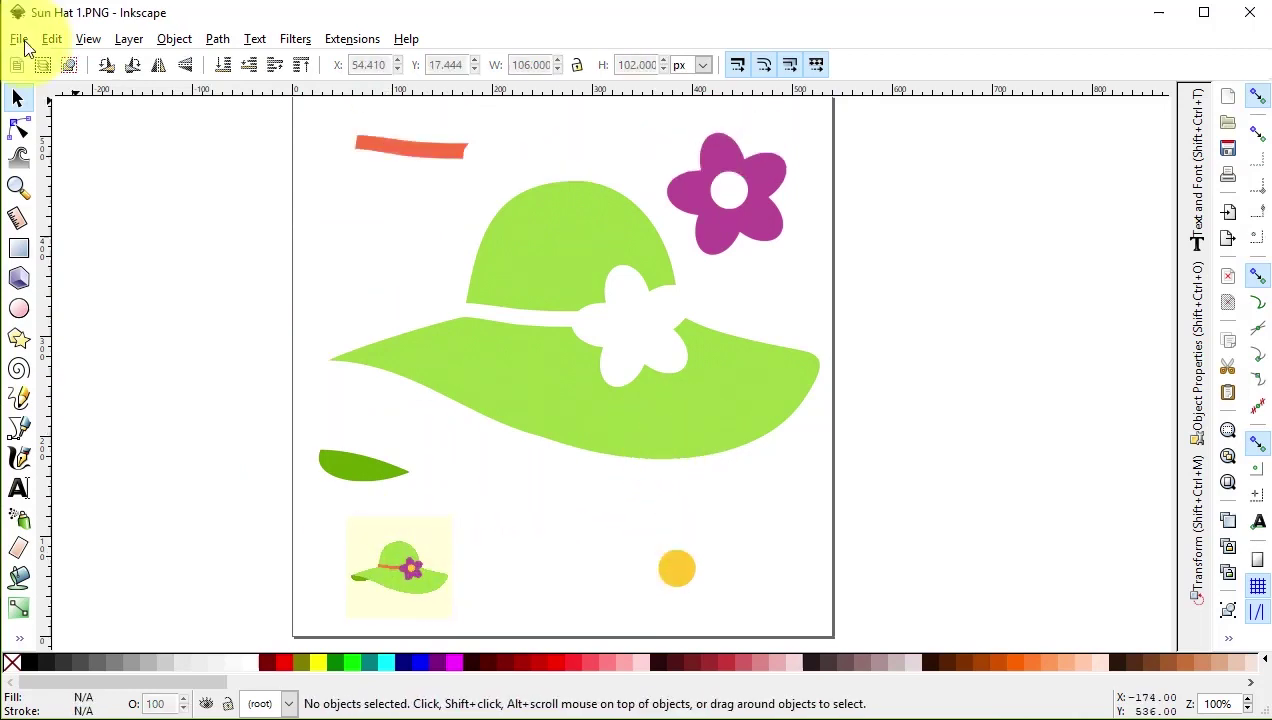
- Save the arranged drawing as Inkscape SVG file 'Sun Hat 1.svg'
click(22, 40)
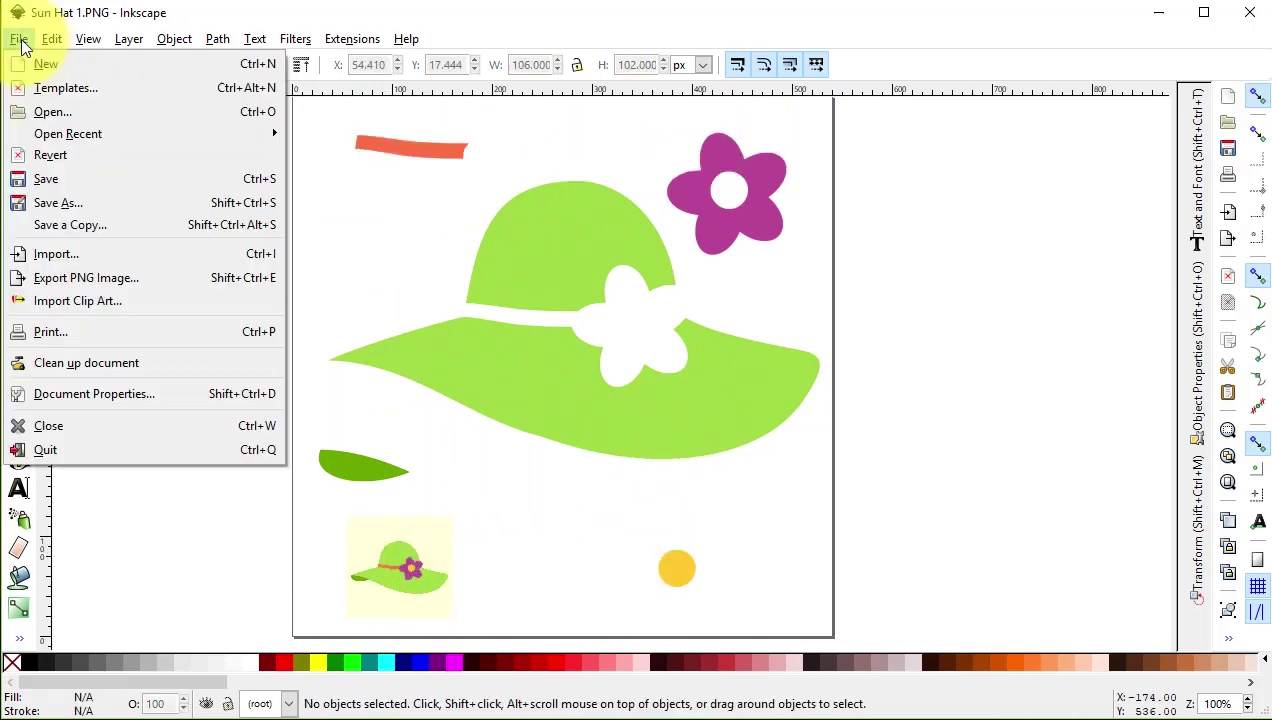
click(66, 208)
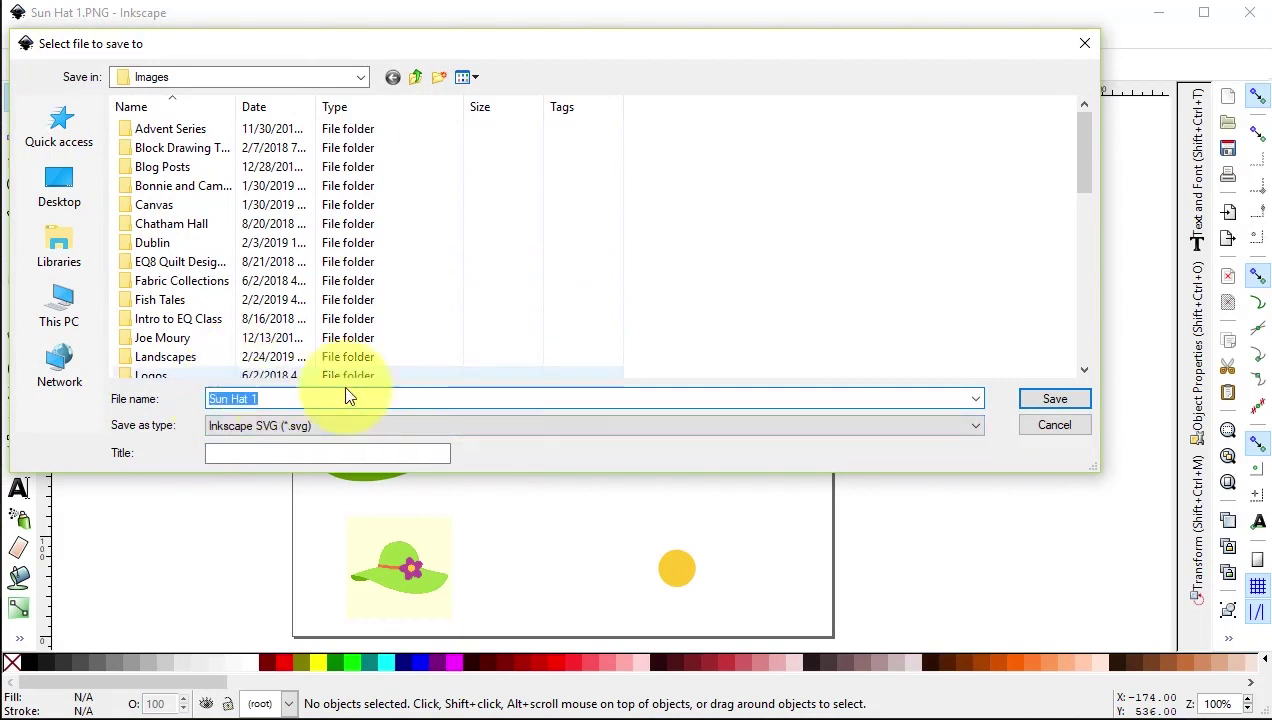
click(1060, 400)
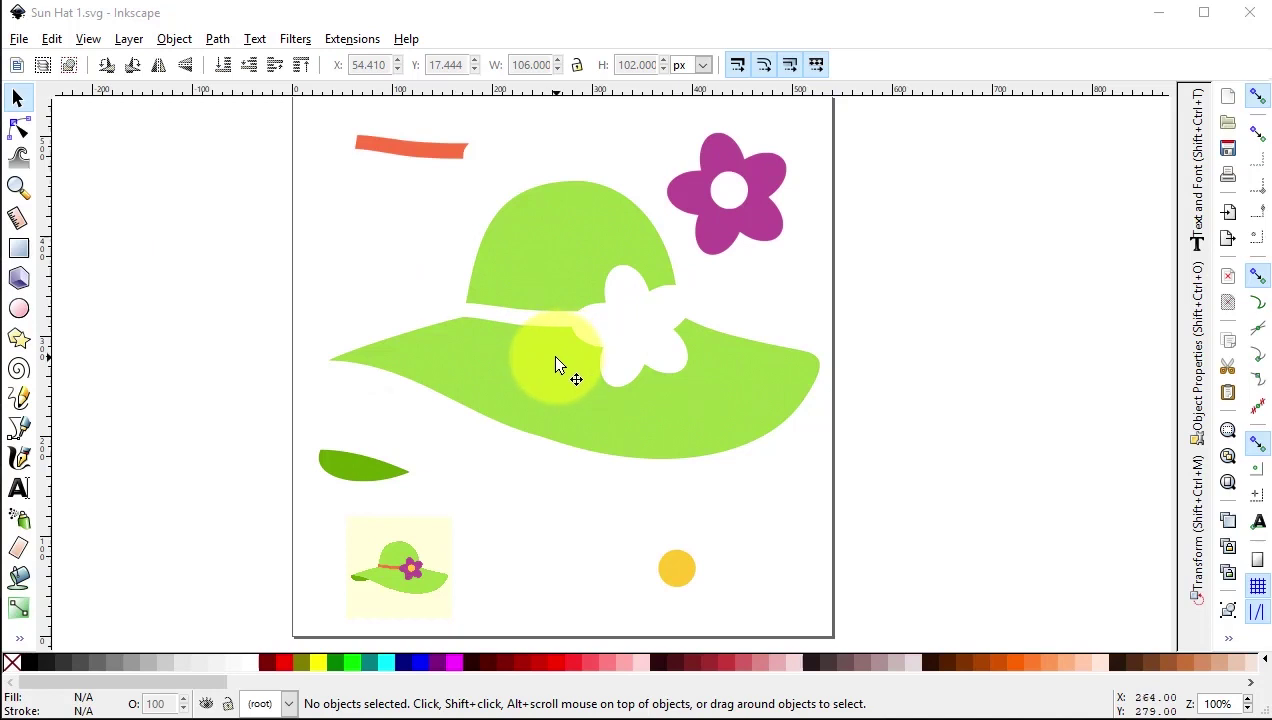
- Open Sun Hat 2.PNG as a new document, accepting embedded bitmap import
click(19, 39)
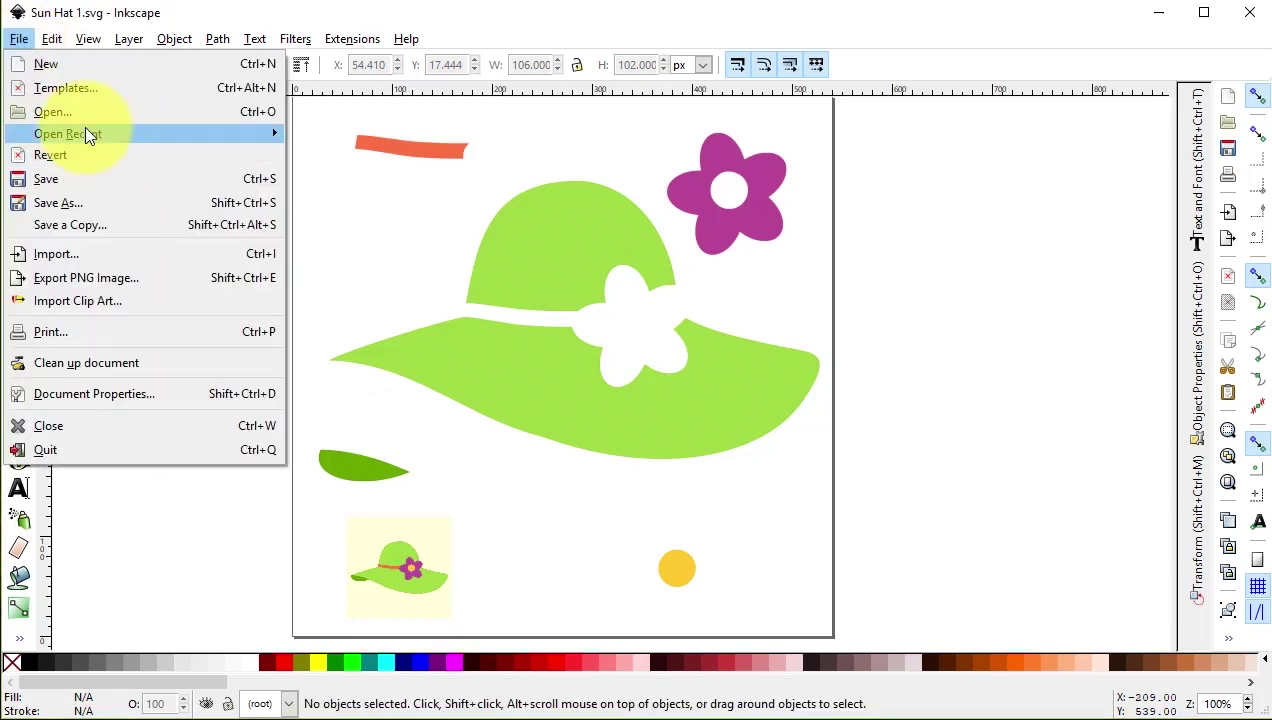
click(58, 114)
click(500, 232)
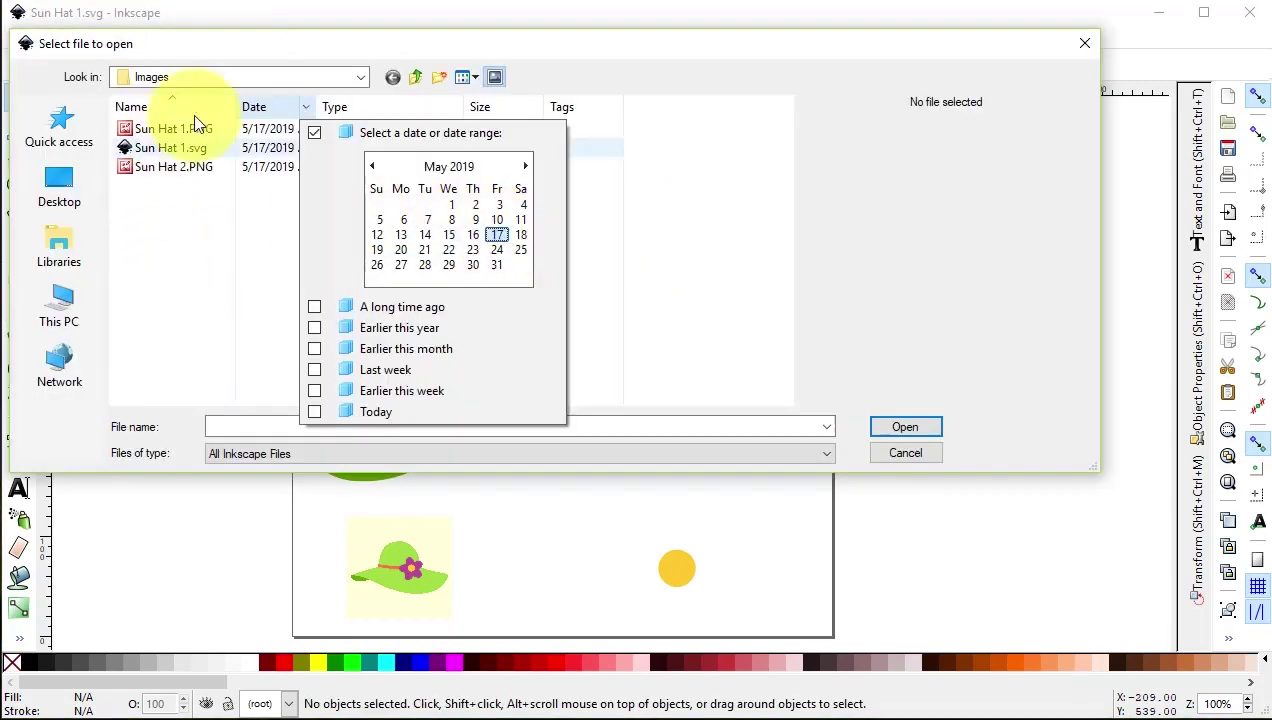
click(170, 166)
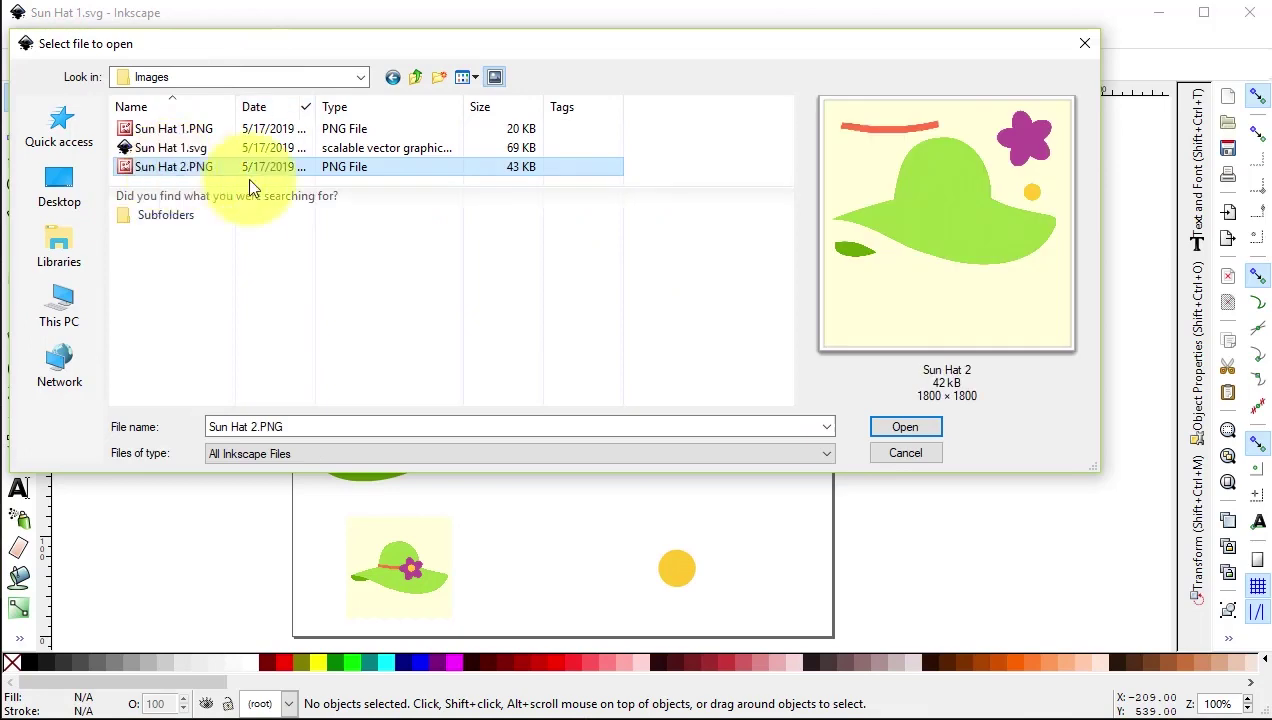
click(905, 428)
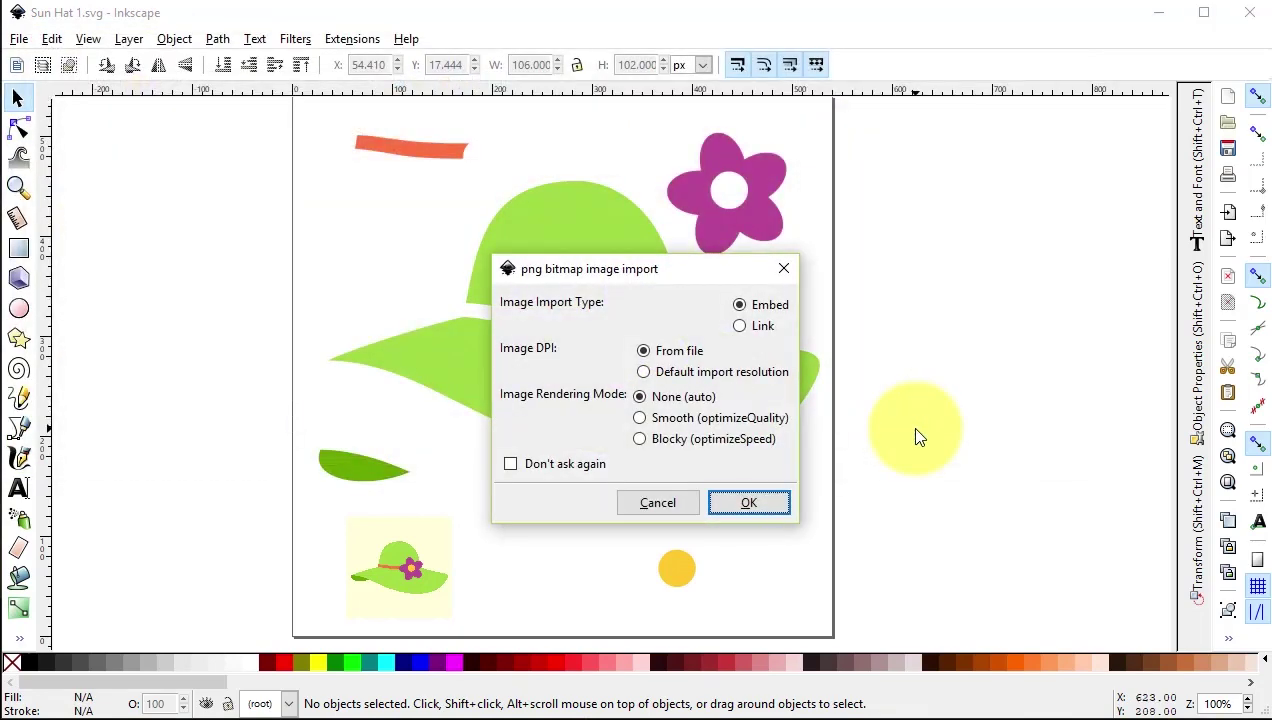
click(772, 508)
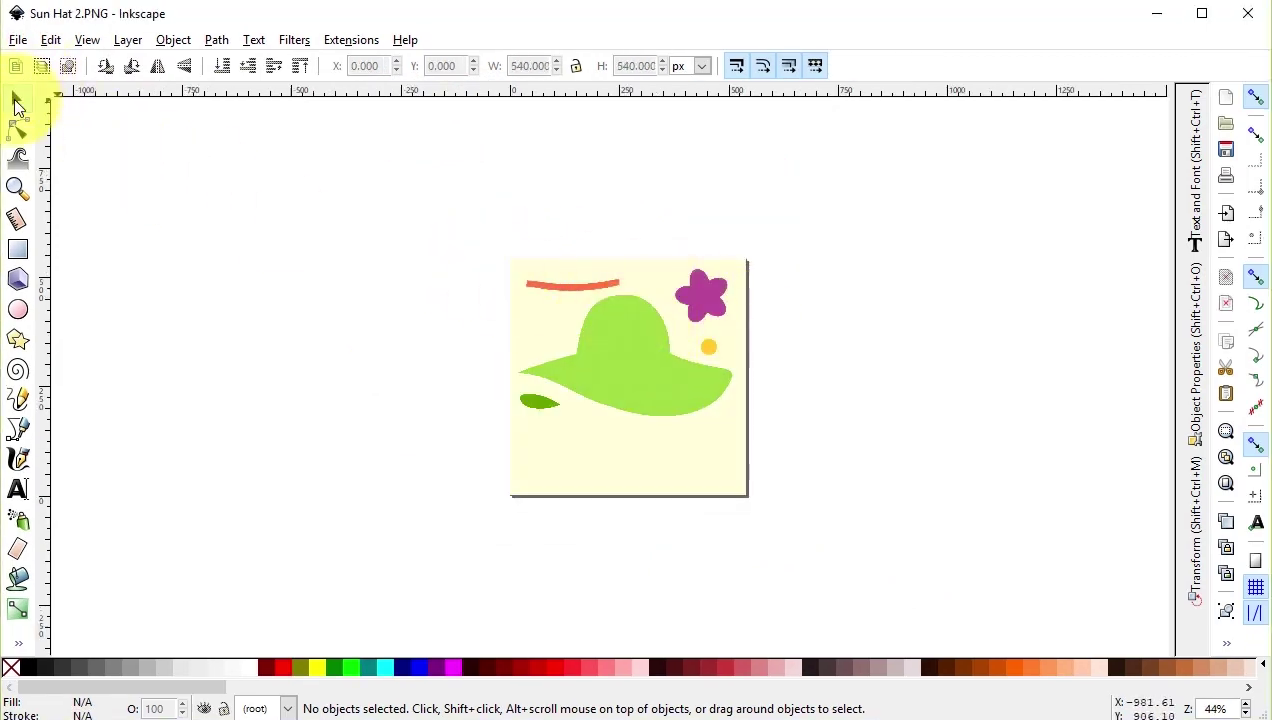
- Trace the hat image in Colors mode with 5 scans, smoothing and stacking off, and background removed
click(669, 488)
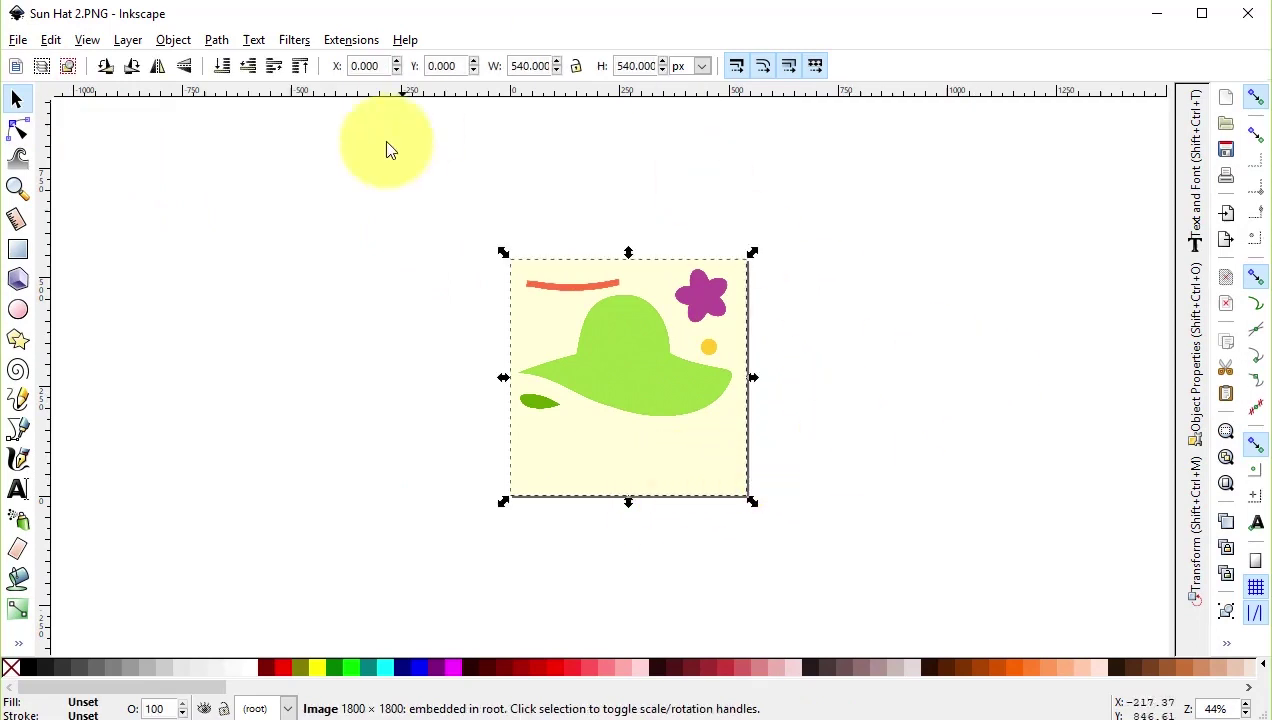
click(212, 42)
click(260, 110)
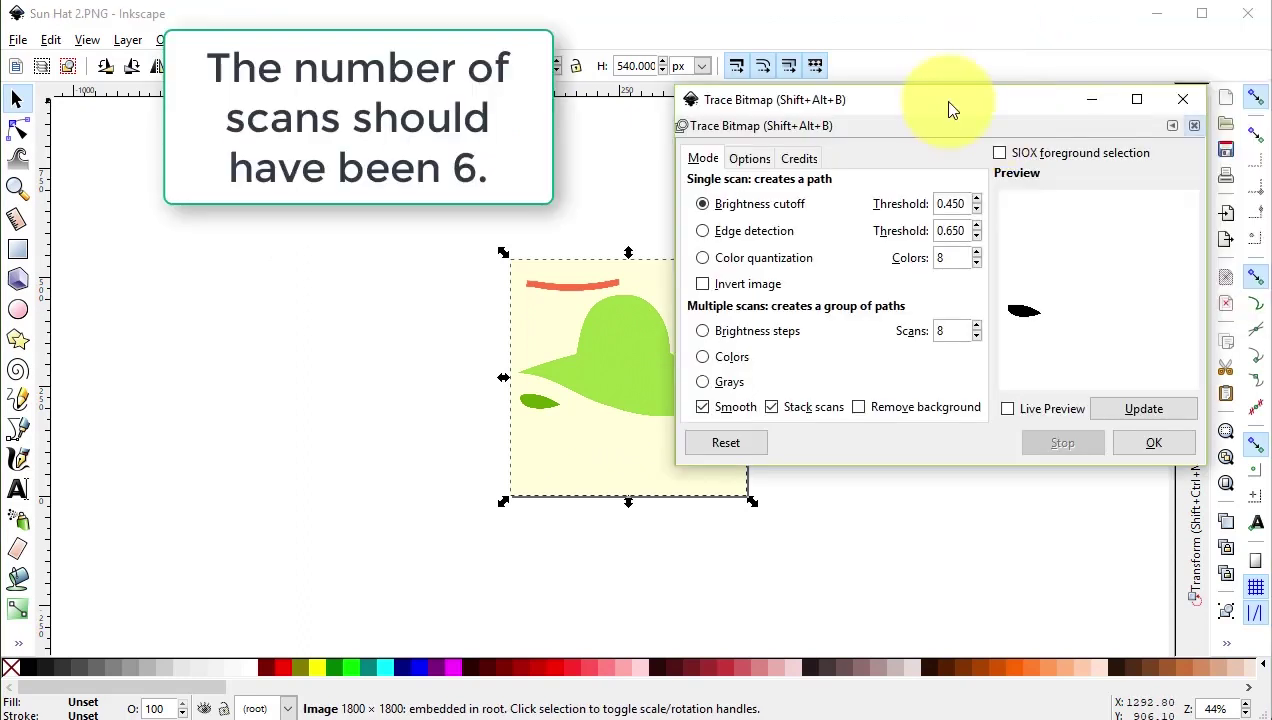
drag(937, 102, 987, 89)
double_click(995, 320)
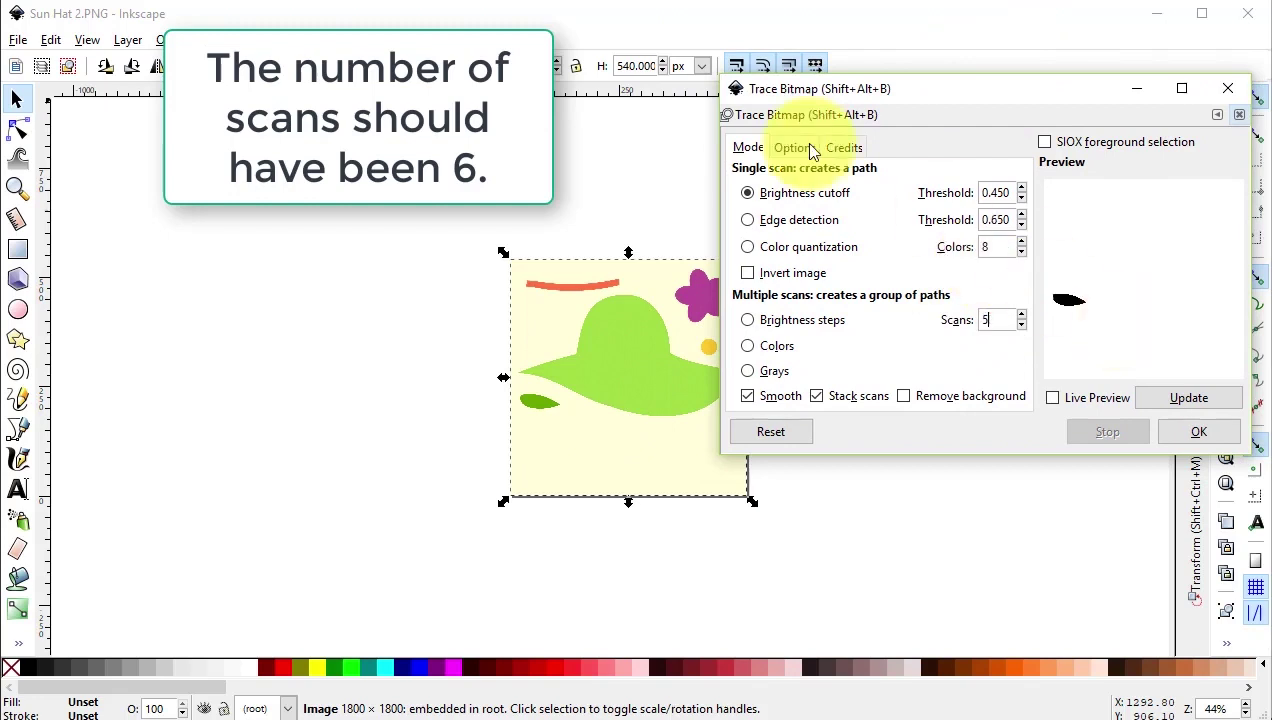
click(750, 346)
click(747, 396)
click(813, 395)
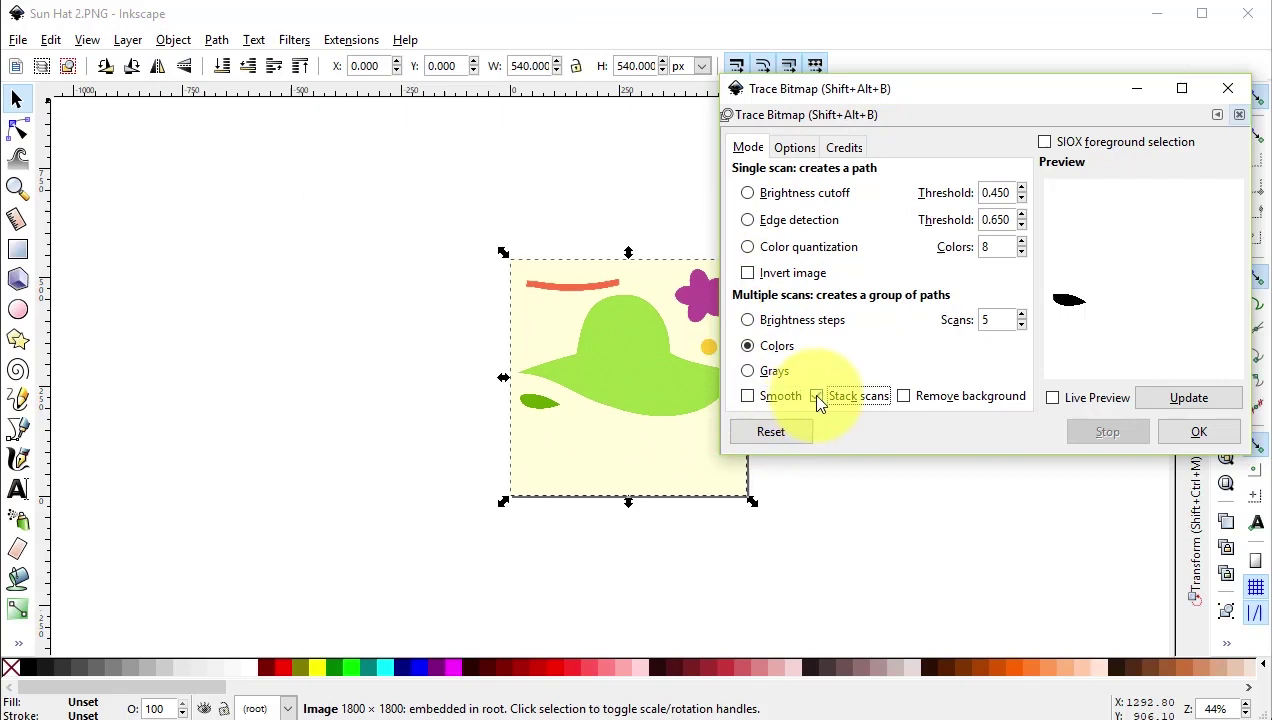
click(905, 397)
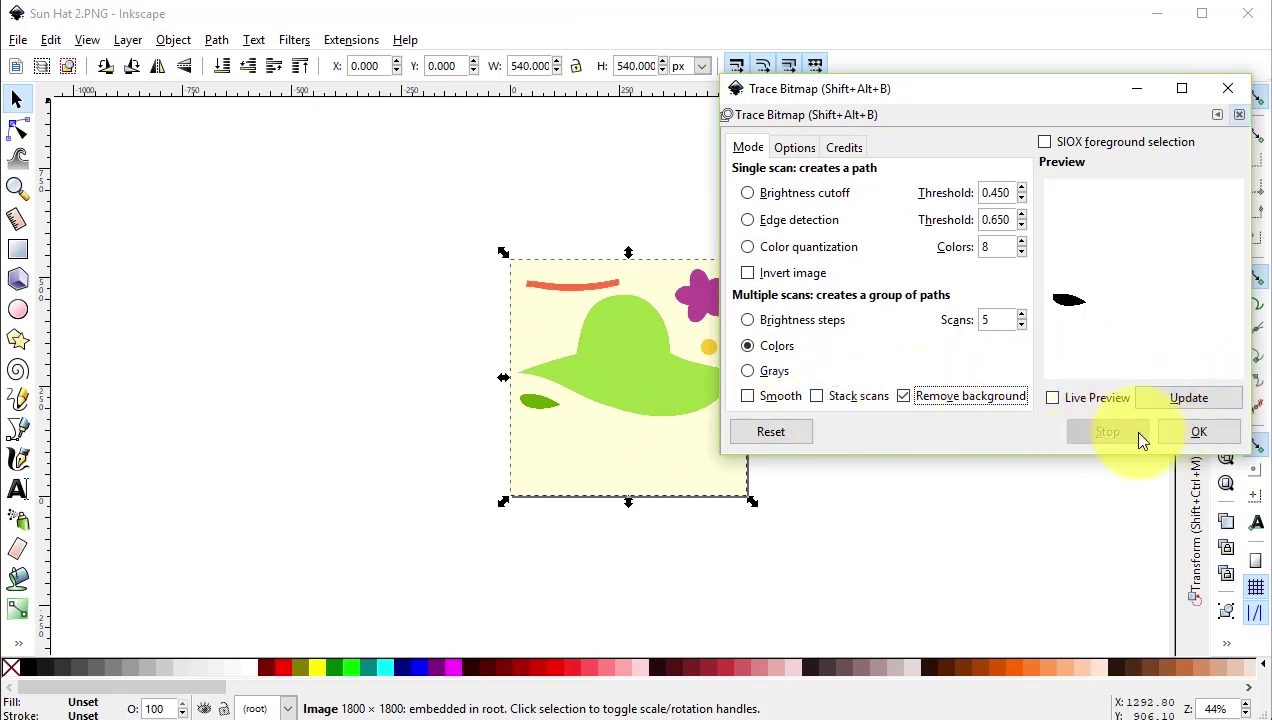
click(1190, 432)
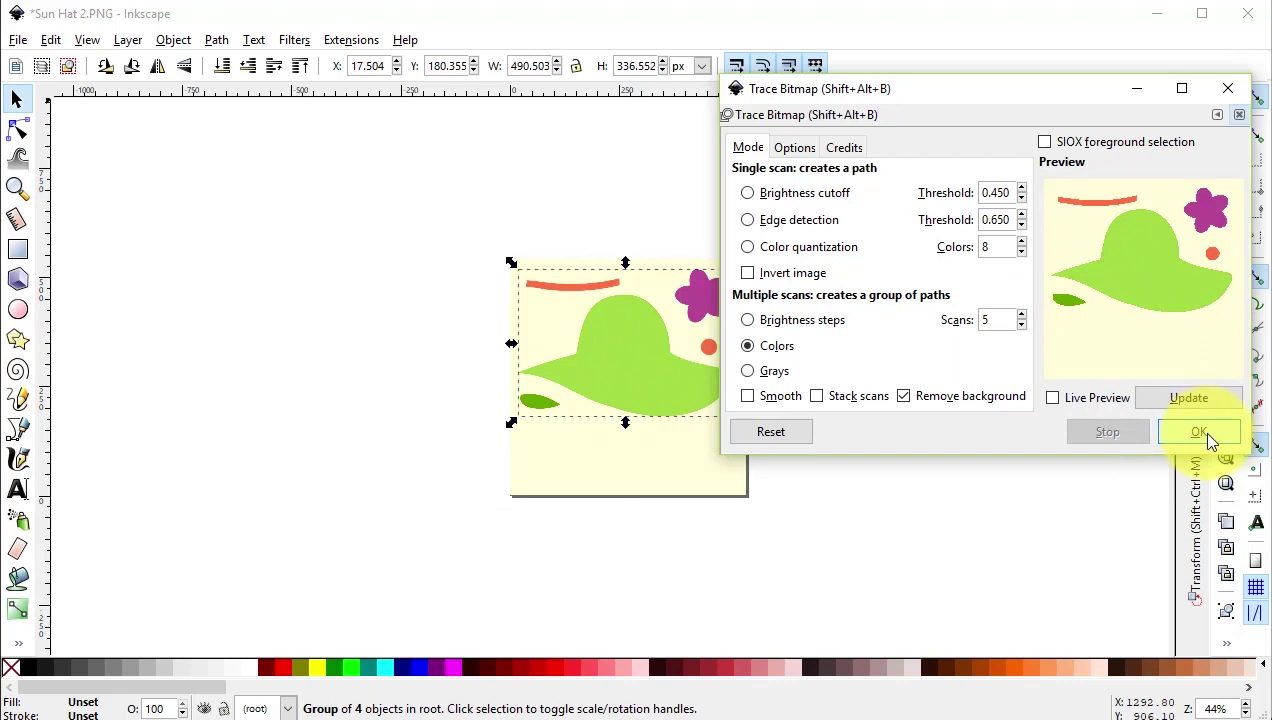
- Delete the original bitmap and move the traced hat group back onto the page
click(1227, 92)
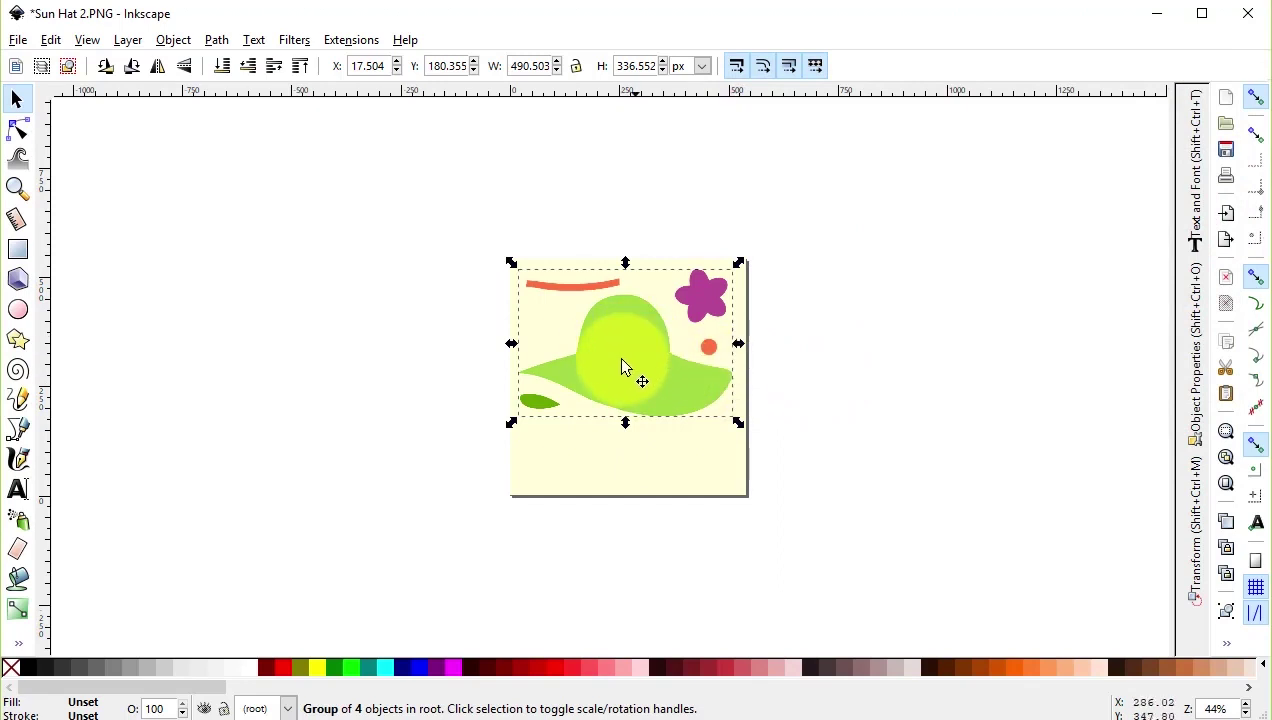
drag(636, 372, 883, 366)
click(622, 403)
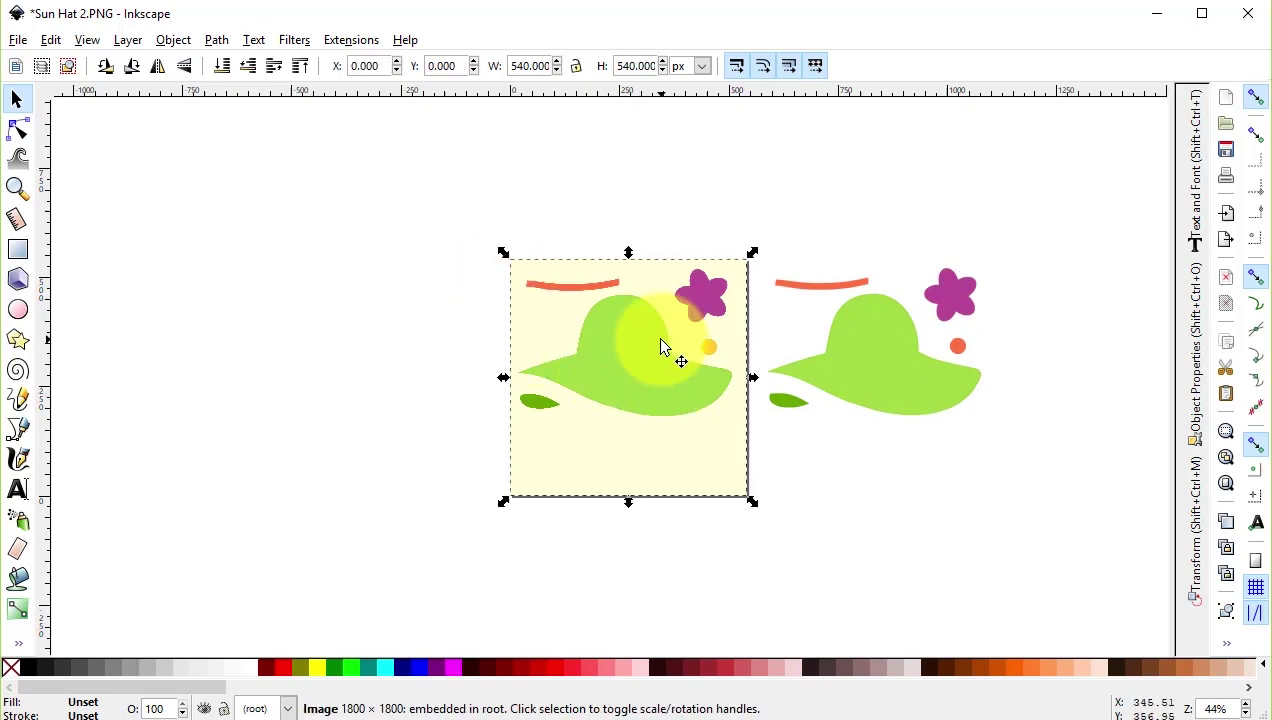
key(Delete)
click(903, 405)
drag(903, 400, 650, 394)
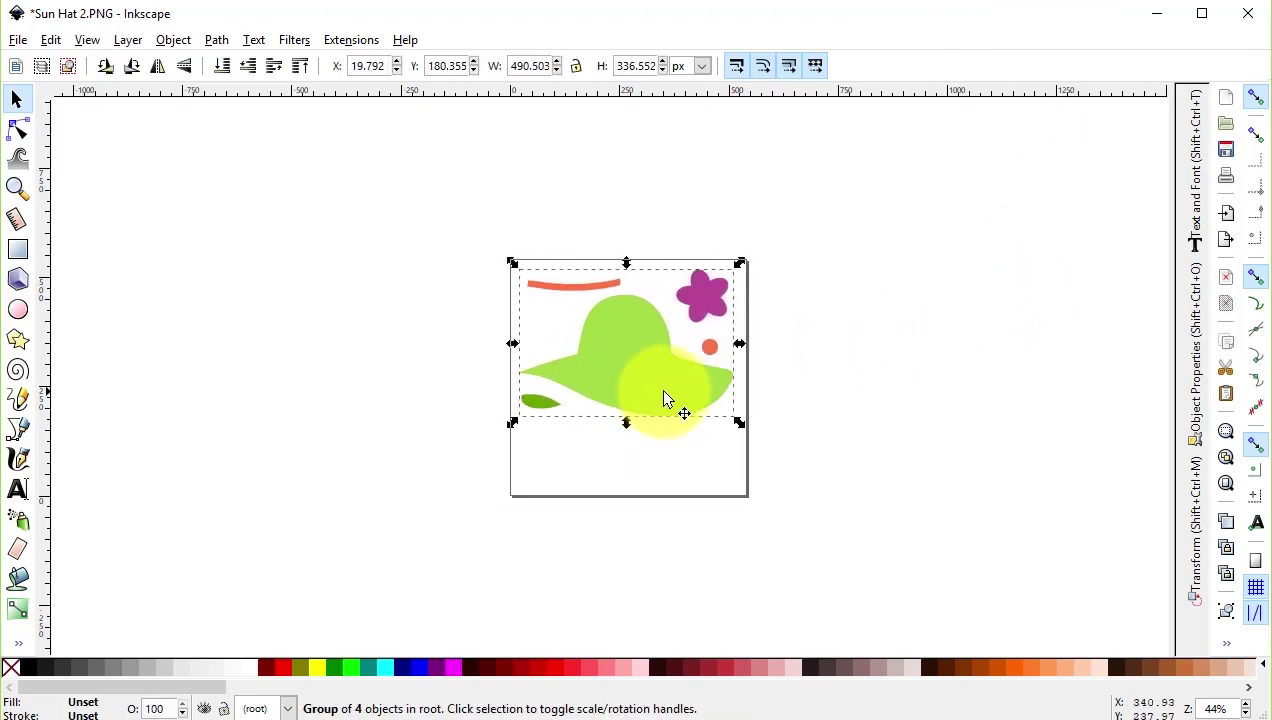
- Ungroup the trace into separate pieces and nudge the hat body into place
click(177, 39)
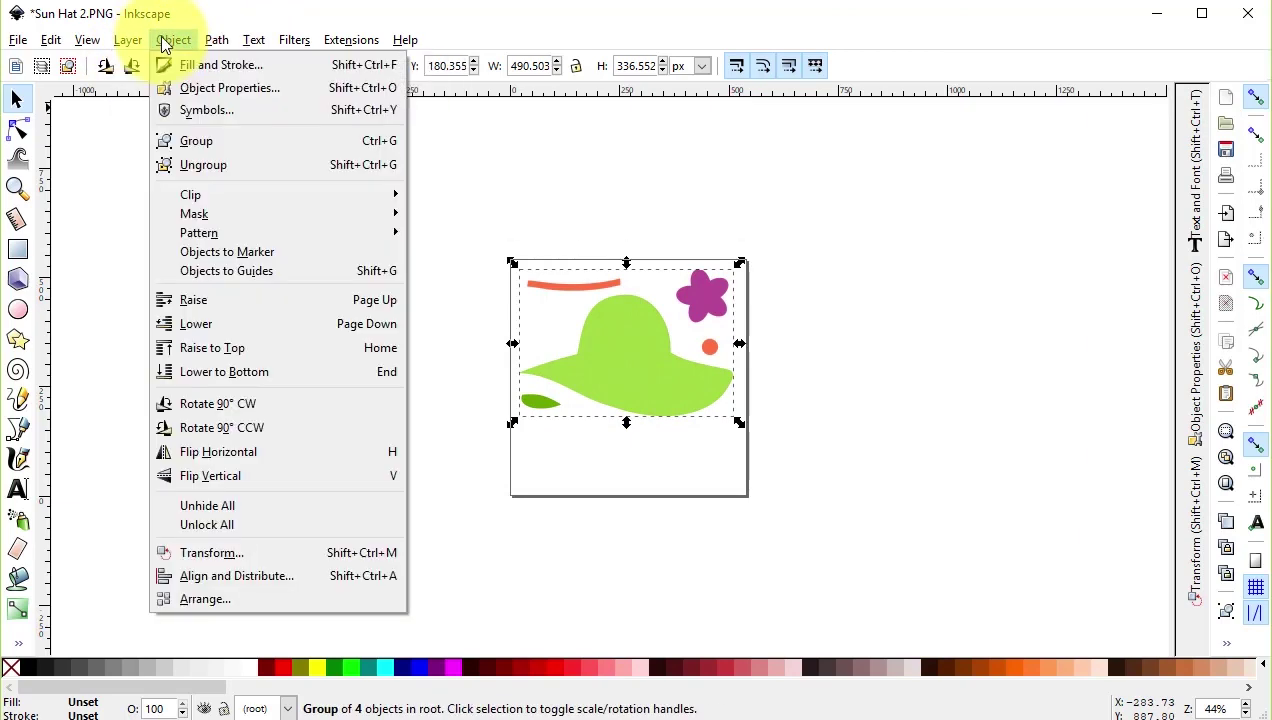
click(185, 164)
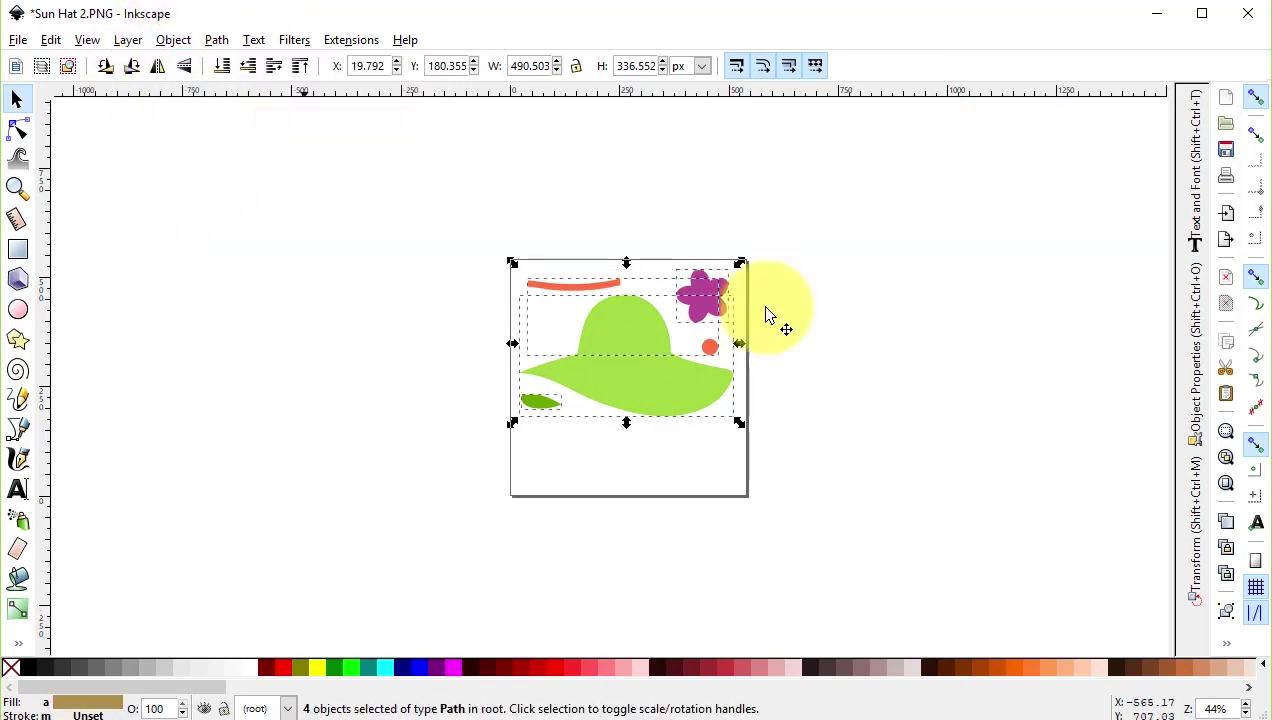
click(843, 416)
click(684, 395)
drag(657, 386, 636, 364)
click(541, 402)
click(903, 321)
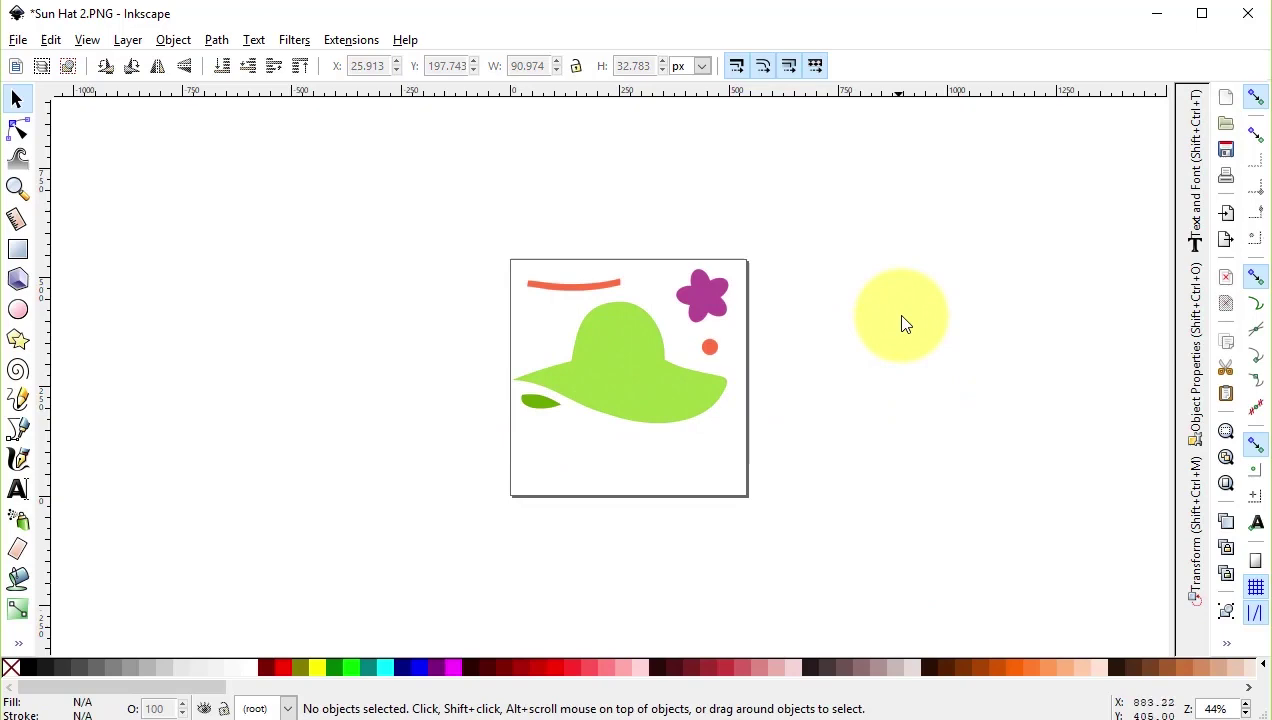
- Bring up the Save As dialog for the traced drawing
click(18, 40)
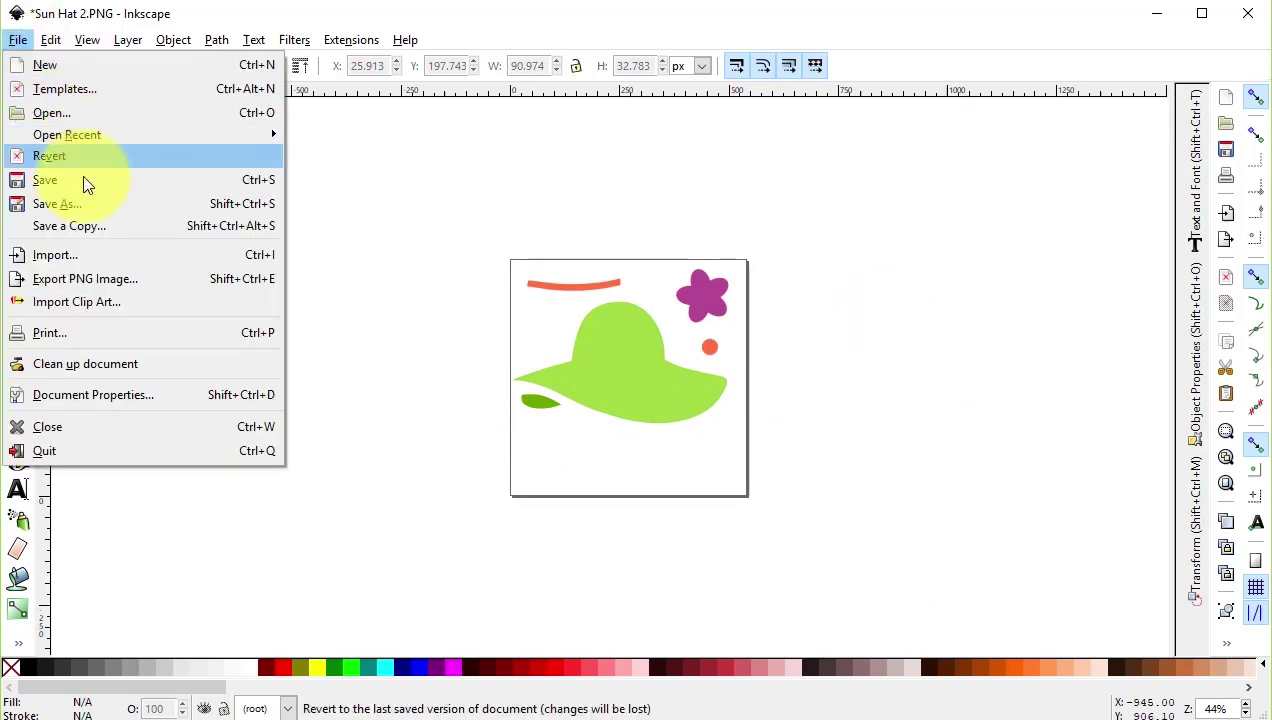
click(57, 204)
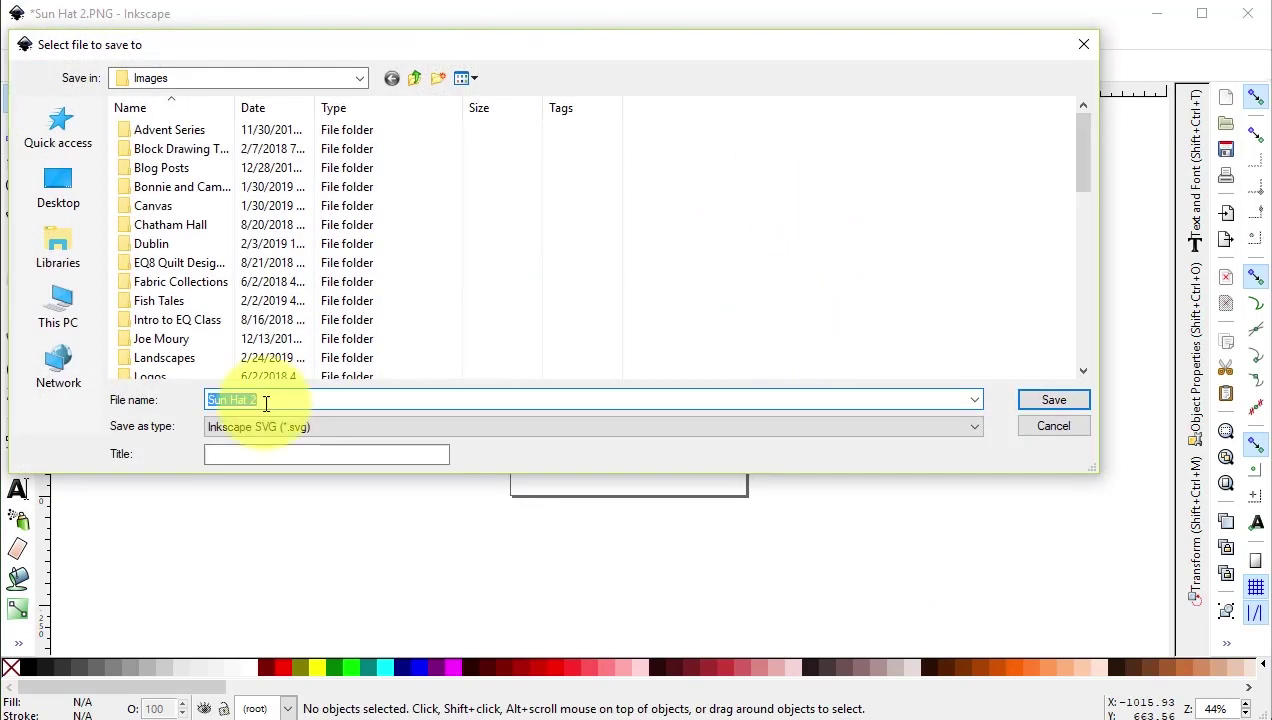